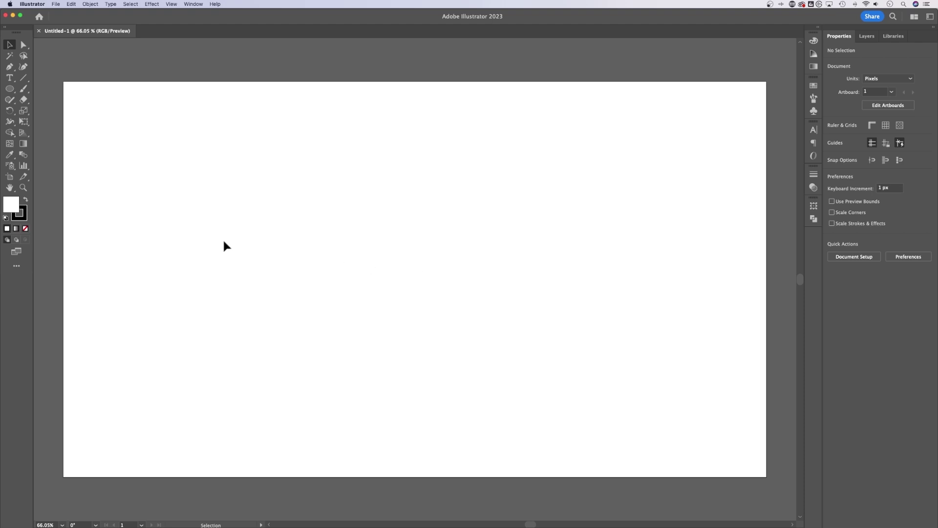
# Set the fill colour to dark grey 1E1E1E and the stroke to None
pyautogui.click(25, 200)
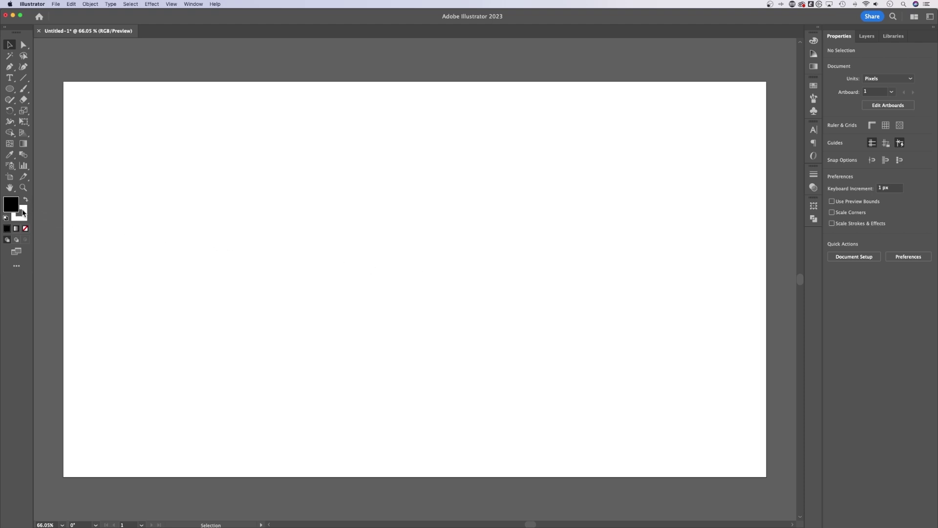
pyautogui.click(23, 213)
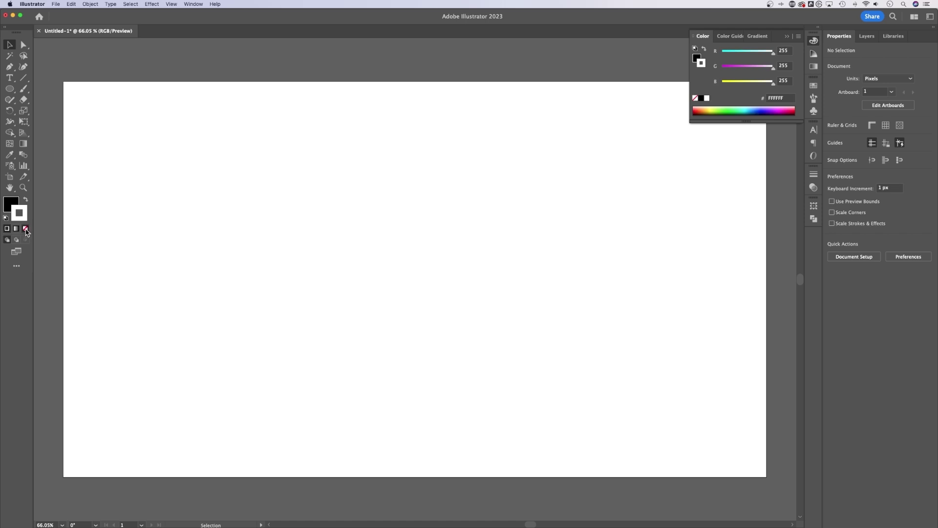
pyautogui.click(26, 228)
pyautogui.click(12, 206)
pyautogui.doubleClick(15, 210)
pyautogui.moveTo(352, 313)
pyautogui.mouseDown()
pyautogui.moveTo(339, 314)
pyautogui.moveTo(347, 312)
pyautogui.mouseUp()
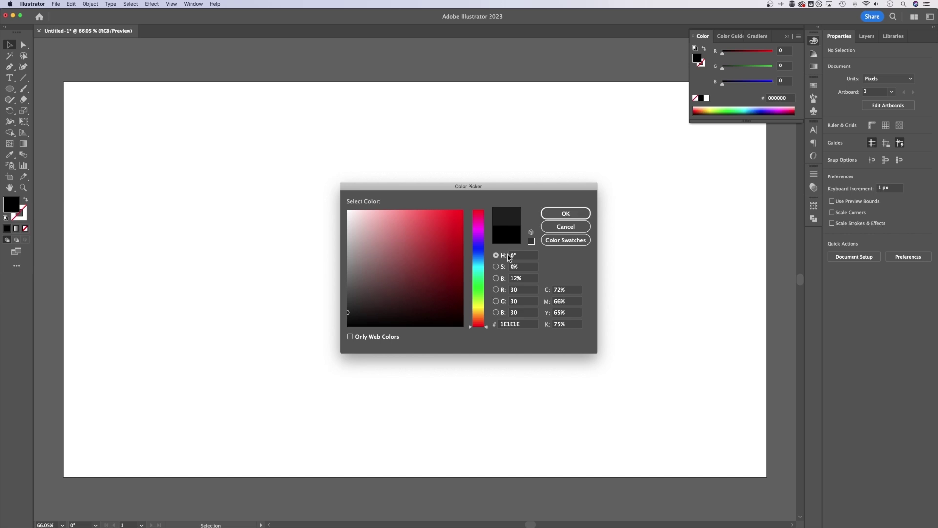
pyautogui.click(555, 213)
# Draw a 1920×1080 dark grey rectangle covering the whole artboard
pyautogui.moveTo(9, 89)
pyautogui.mouseDown()
pyautogui.moveTo(77, 91)
pyautogui.moveTo(605, 438)
pyautogui.moveTo(766, 477)
pyautogui.mouseUp()
pyautogui.click(171, 4)
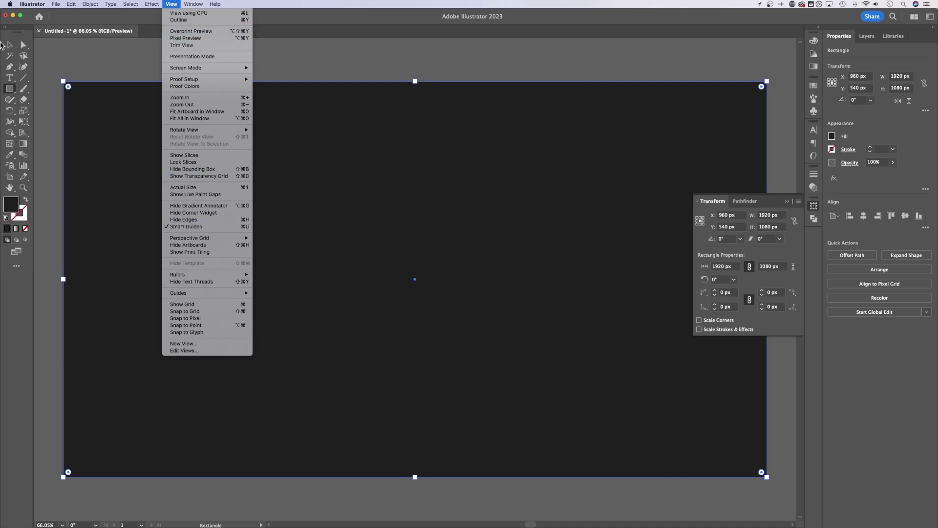
pyautogui.click(4, 40)
# Lock the background rectangle with Object > Lock > Selection and collapse the Transform panel
pyautogui.click(9, 45)
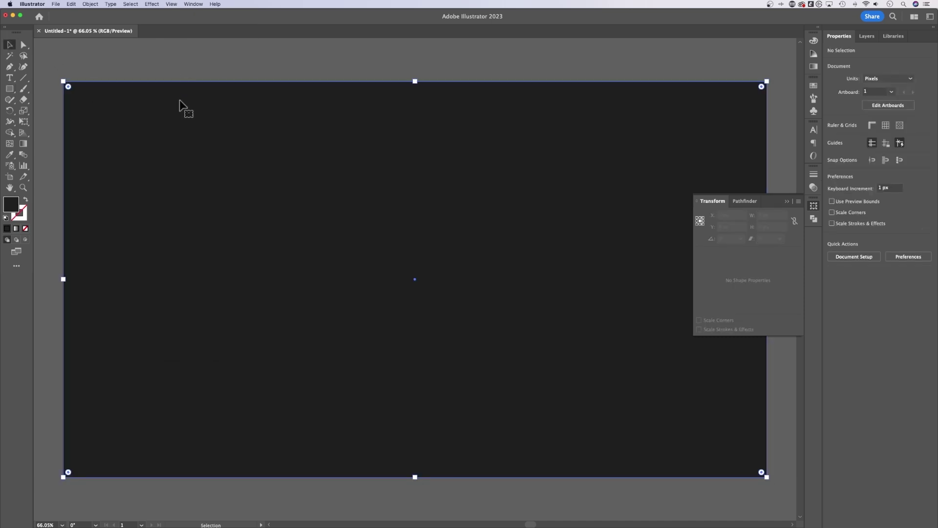
pyautogui.click(84, 3)
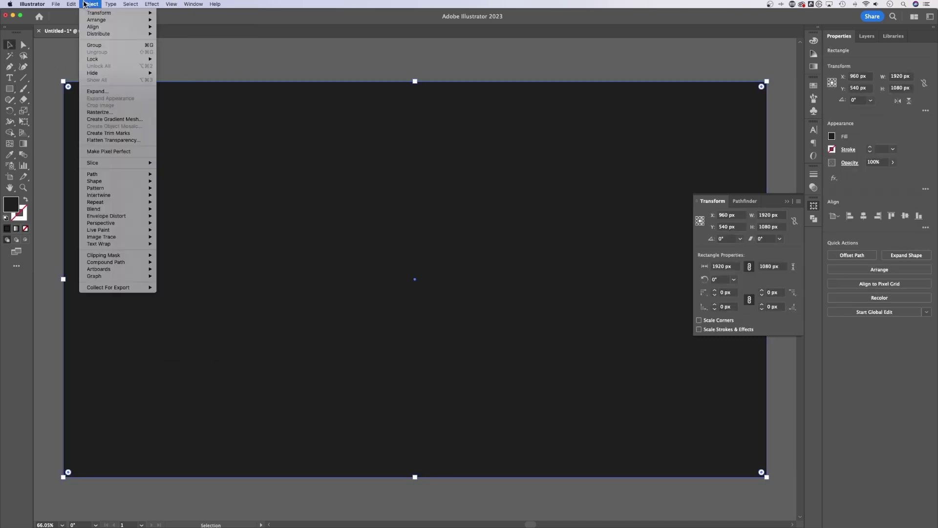
pyautogui.moveTo(95, 60)
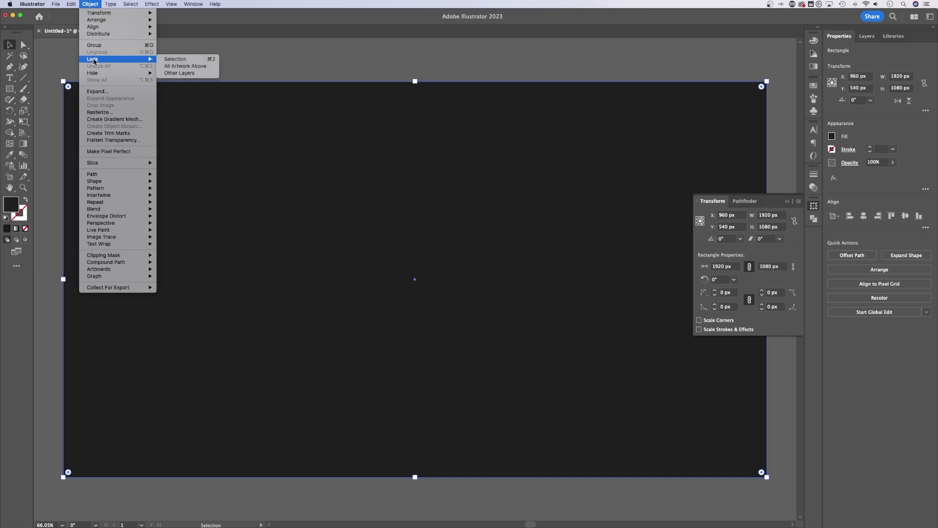
pyautogui.click(186, 59)
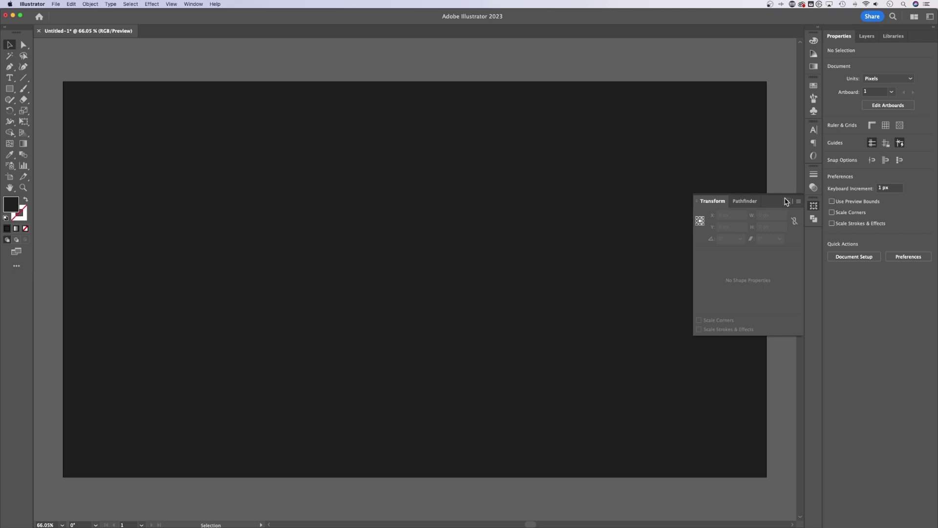
pyautogui.click(594, 197)
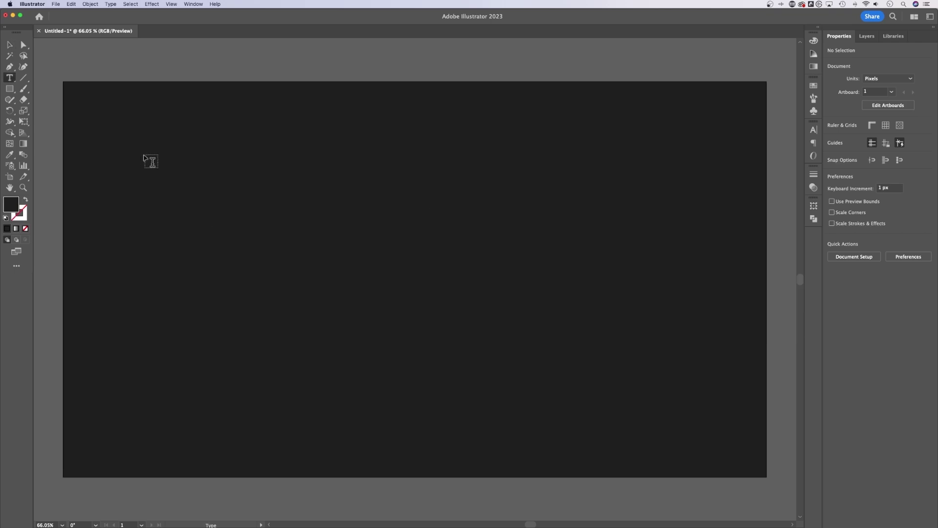
# Type 'Neon' on the artboard and scale it up to roughly 330 pt
pyautogui.press('t')
pyautogui.click(333, 242)
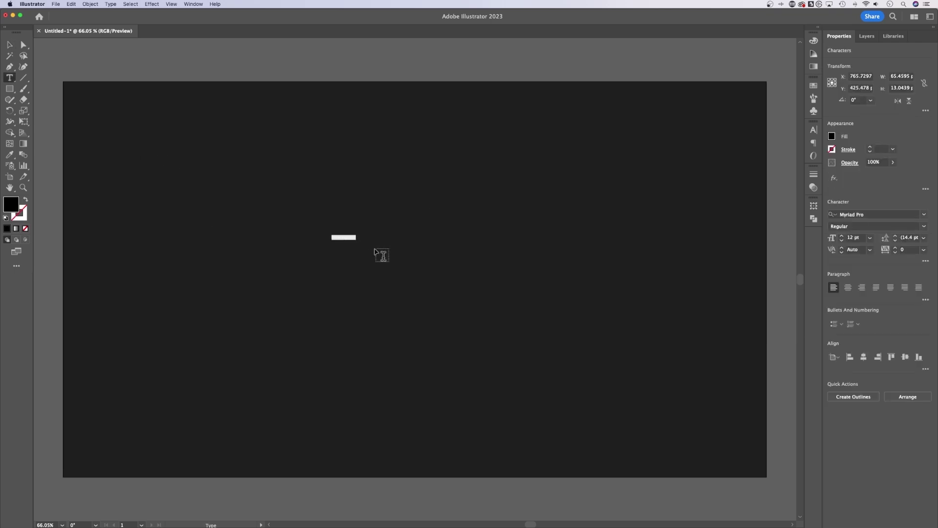
pyautogui.write('Neon')
pyautogui.press('Escape')
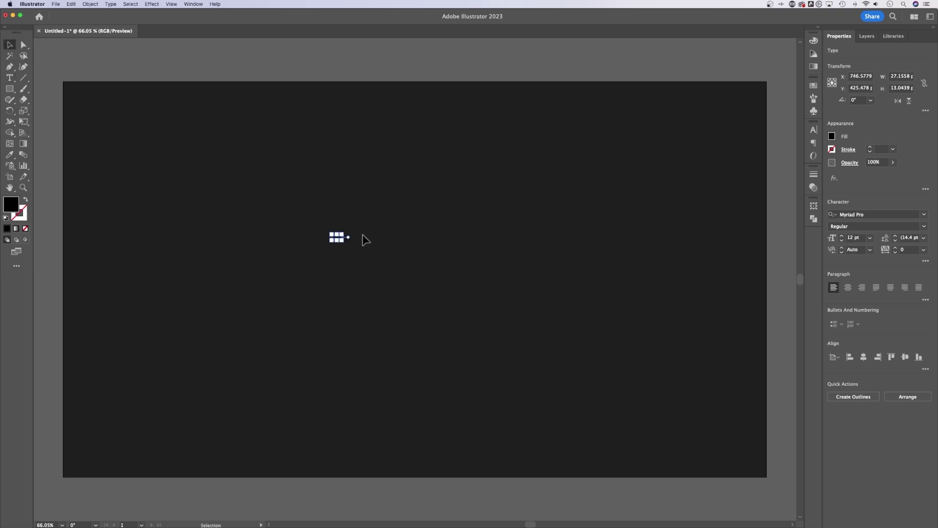
pyautogui.moveTo(342, 242); pyautogui.dragTo(630, 395)
pyautogui.moveTo(546, 288); pyautogui.dragTo(484, 269)
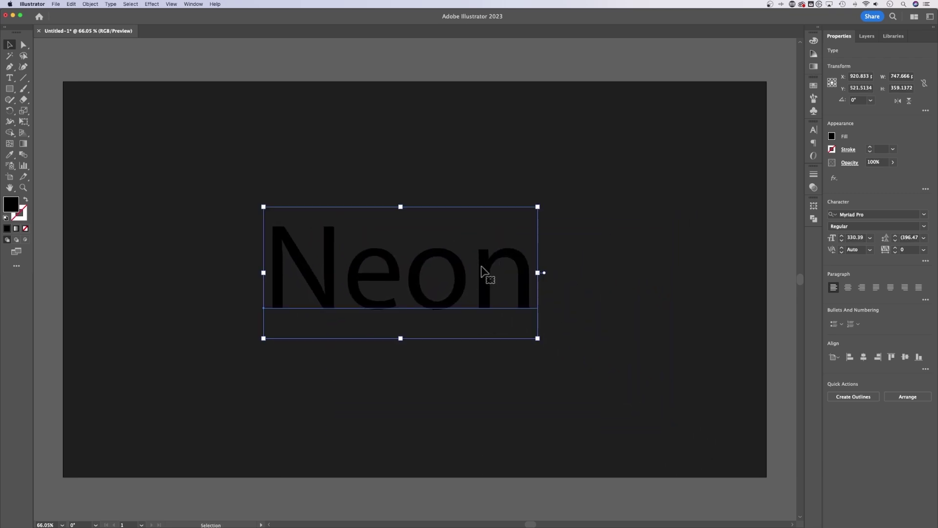
# Set the Neon text in Brittany Signature and shift it up and right
pyautogui.click(924, 214)
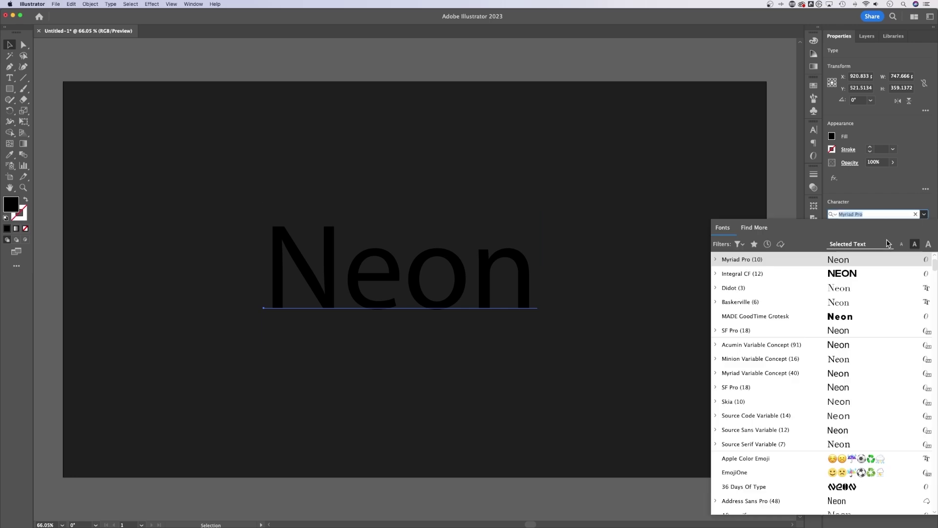
pyautogui.click(773, 460)
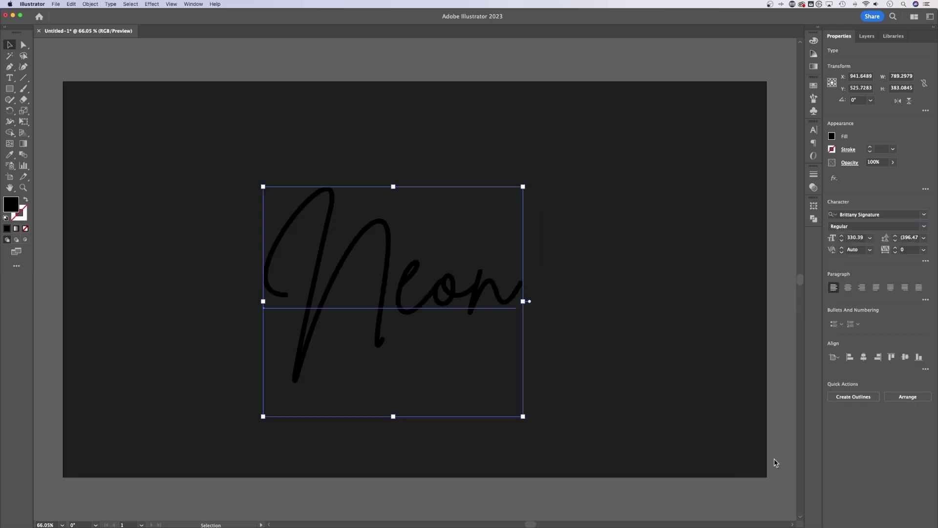
pyautogui.moveTo(494, 291); pyautogui.dragTo(508, 280)
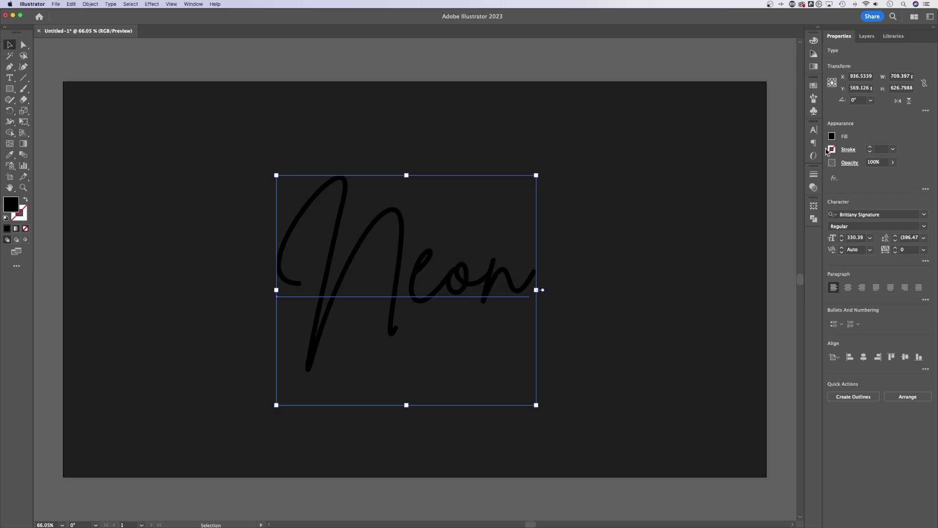
# Replace the text's black character fill with a new white fill in the Appearance panel
pyautogui.click(832, 138)
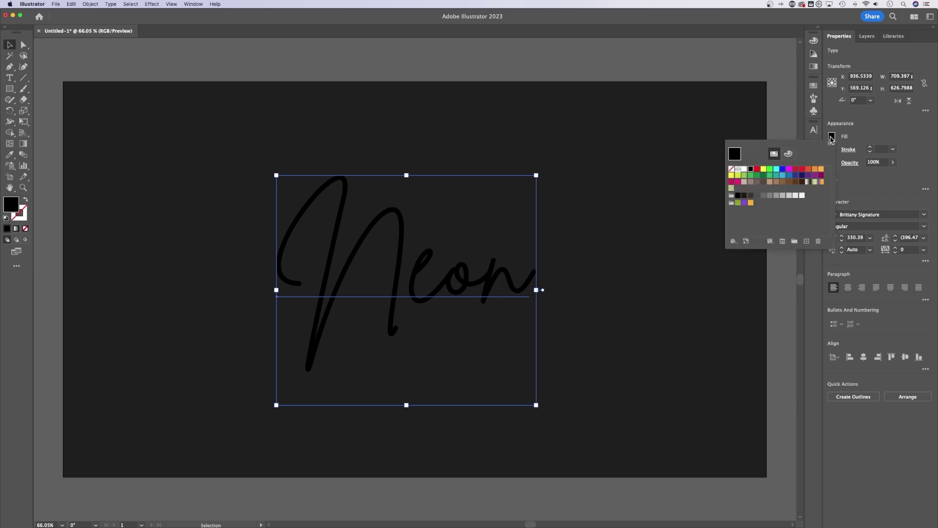
pyautogui.click(731, 169)
pyautogui.press('Escape')
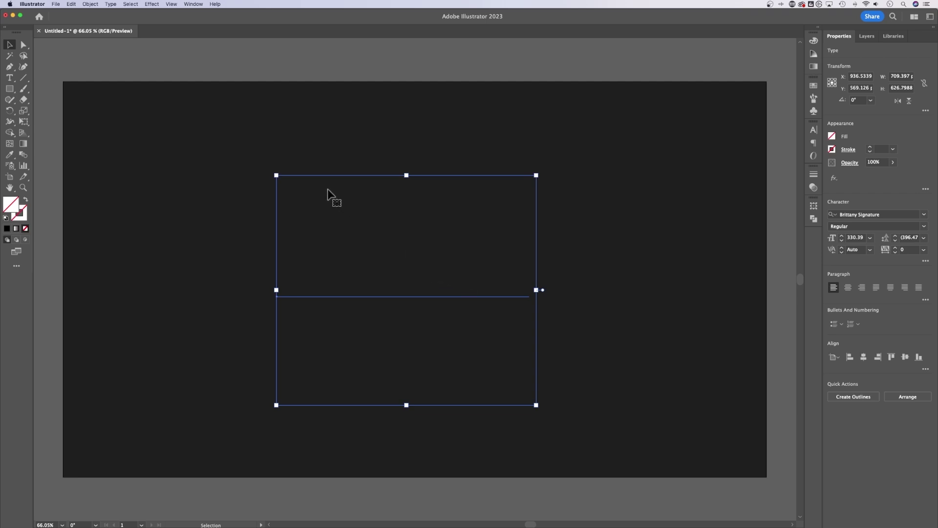
pyautogui.click(193, 4)
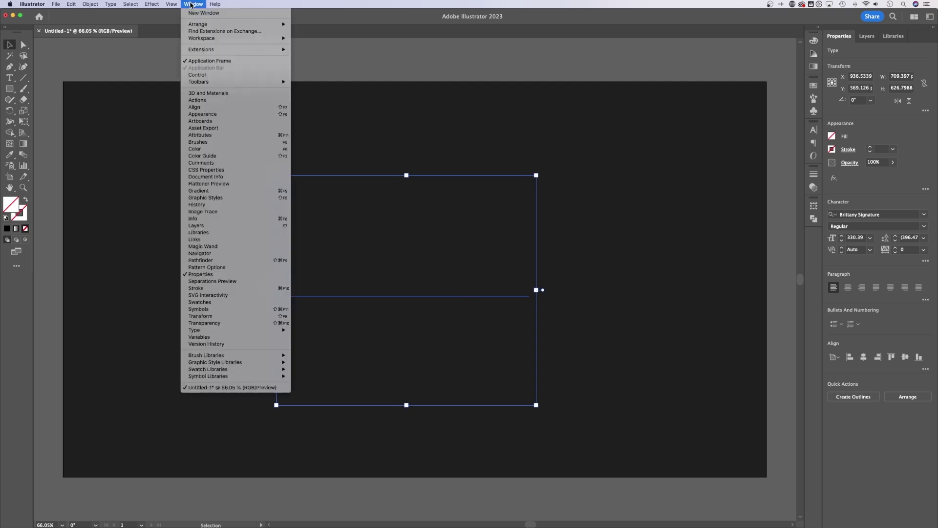
pyautogui.click(210, 114)
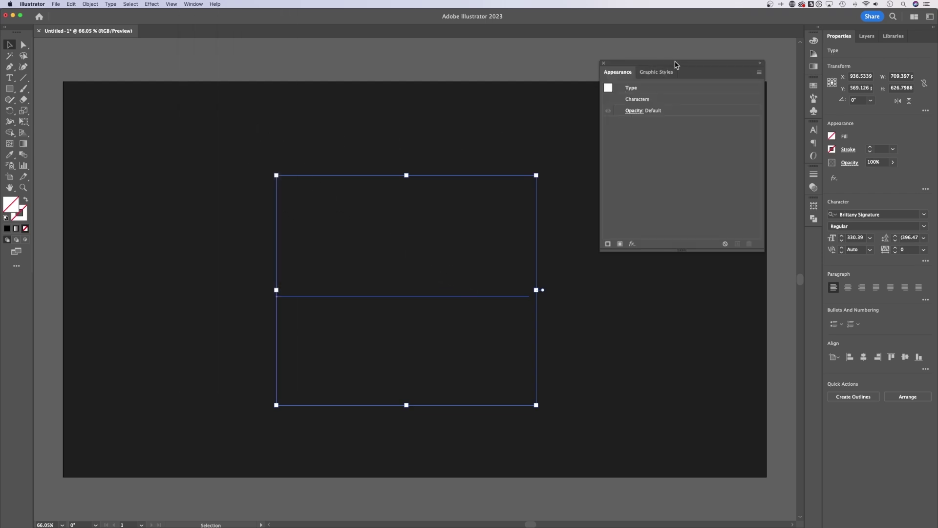
pyautogui.moveTo(679, 65); pyautogui.dragTo(693, 63)
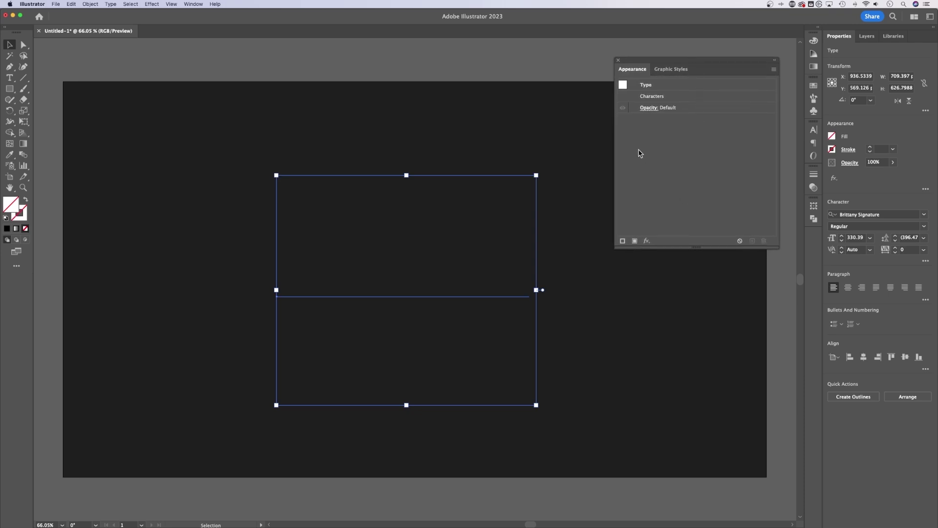
pyautogui.click(634, 241)
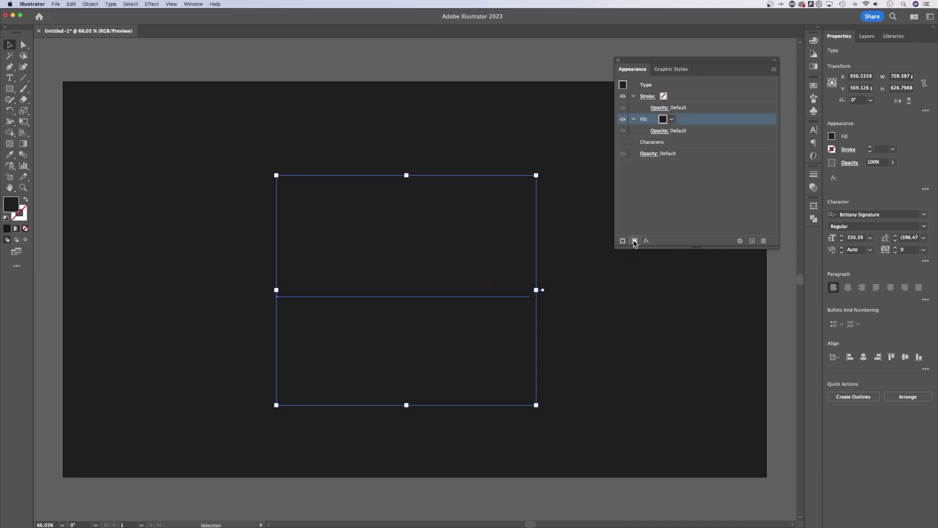
pyautogui.click(671, 119)
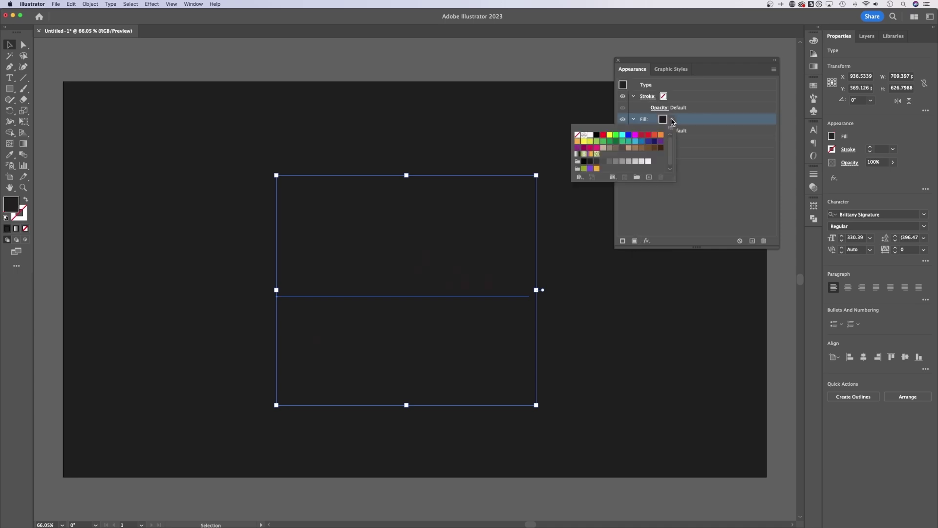
pyautogui.click(587, 136)
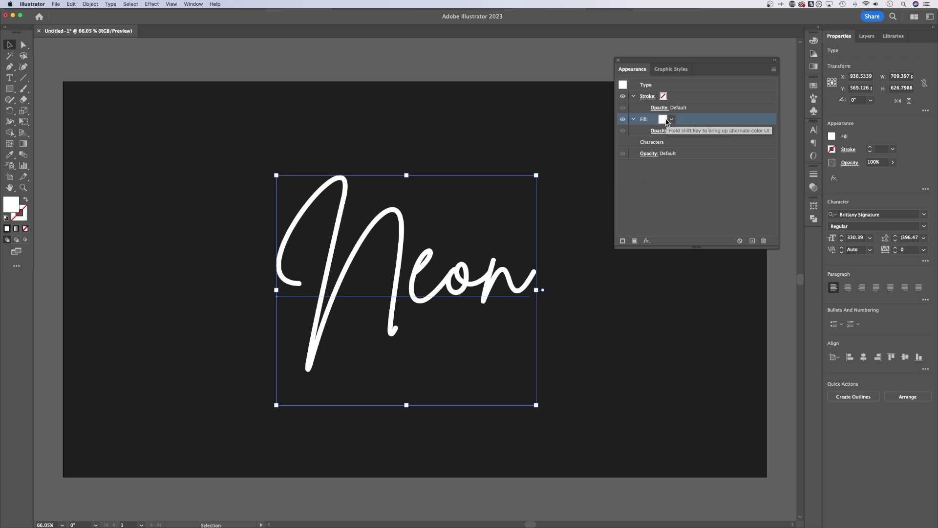
# Save the white as a new global FFFFFF swatch
pyautogui.click(672, 120)
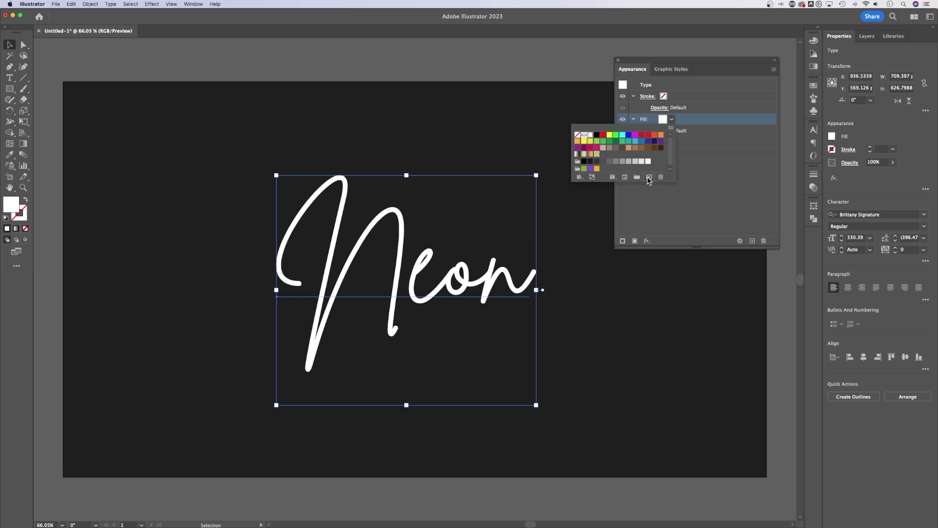
pyautogui.click(648, 176)
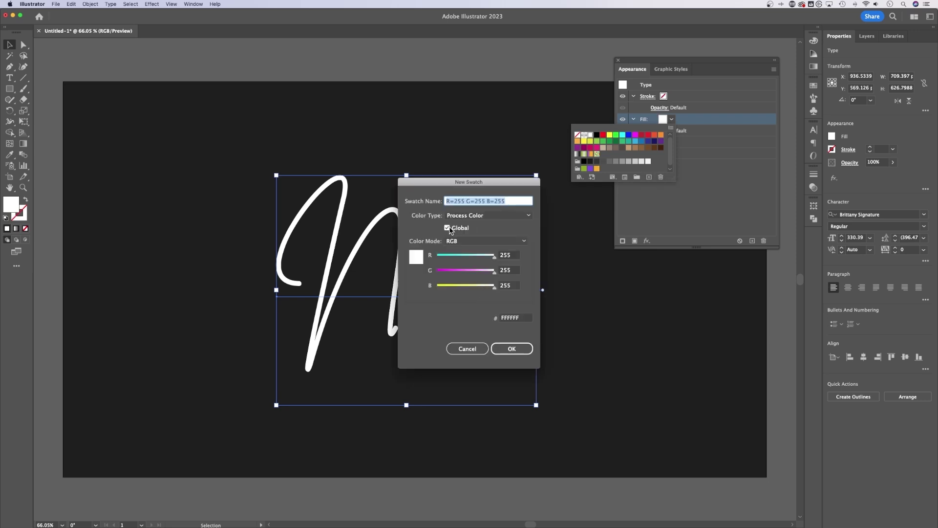
pyautogui.click(517, 347)
pyautogui.moveTo(598, 140); pyautogui.dragTo(606, 159)
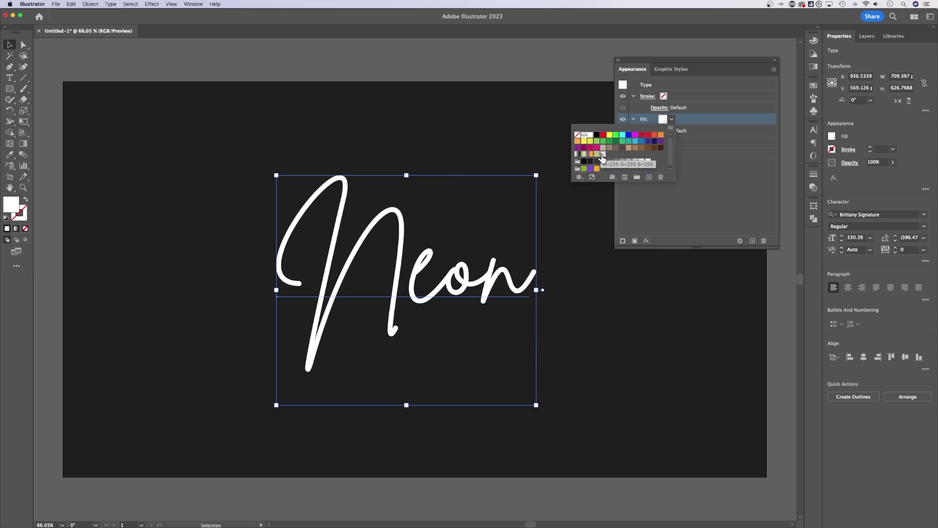
pyautogui.click(699, 207)
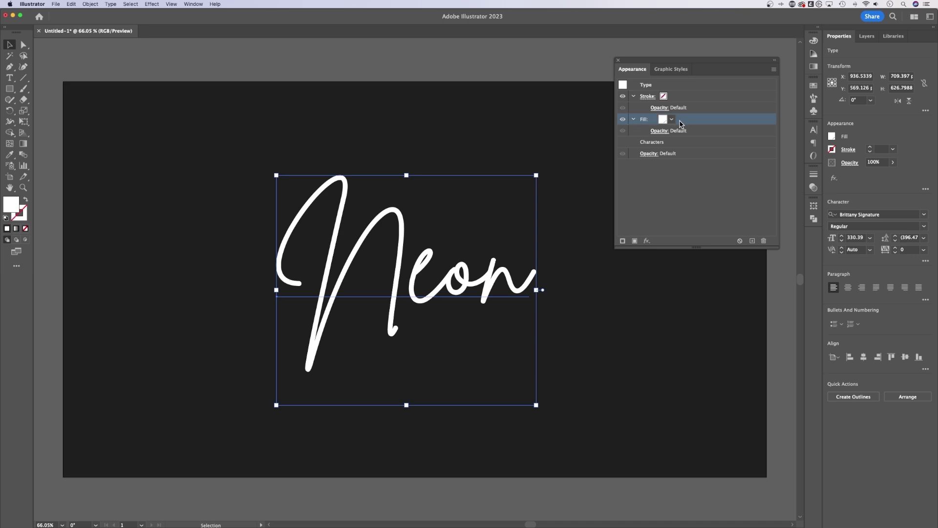
# Apply Effect > Blur > Gaussian Blur to the Neon text's white fill row
pyautogui.click(647, 241)
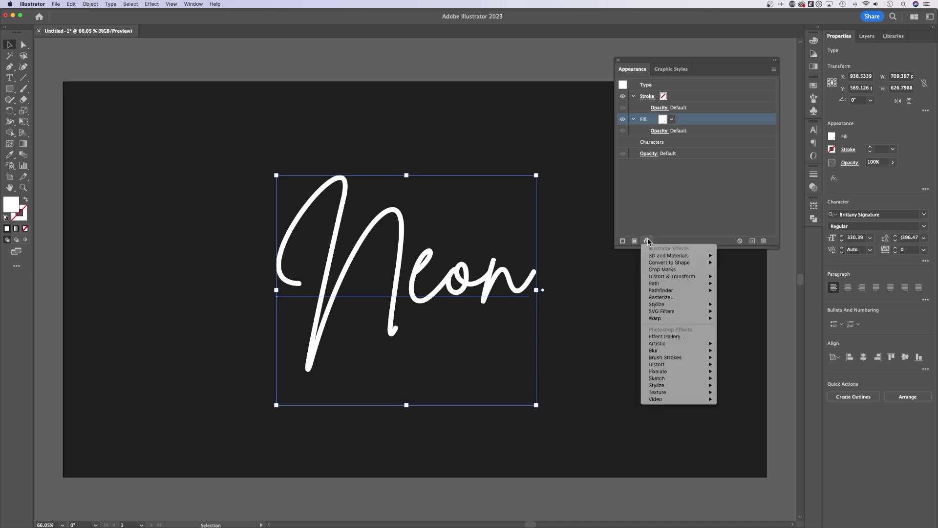
pyautogui.moveTo(674, 352)
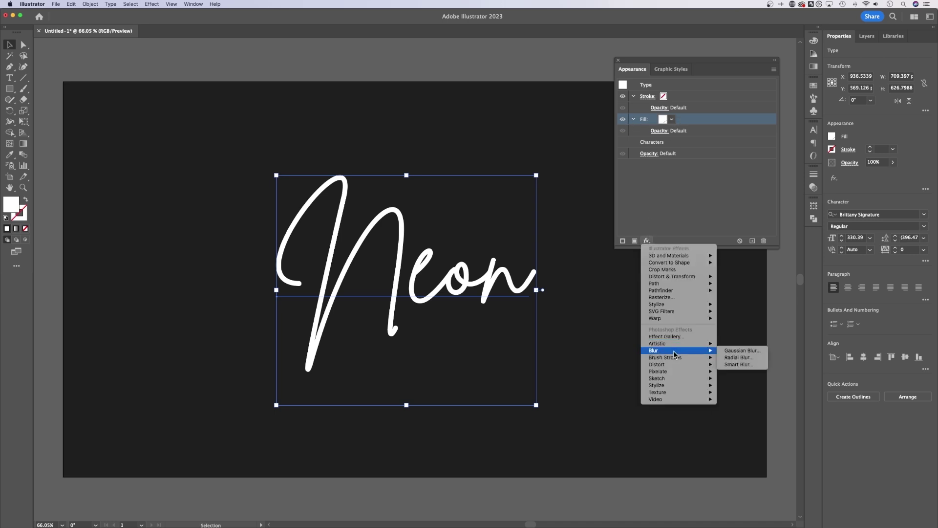
pyautogui.click(735, 352)
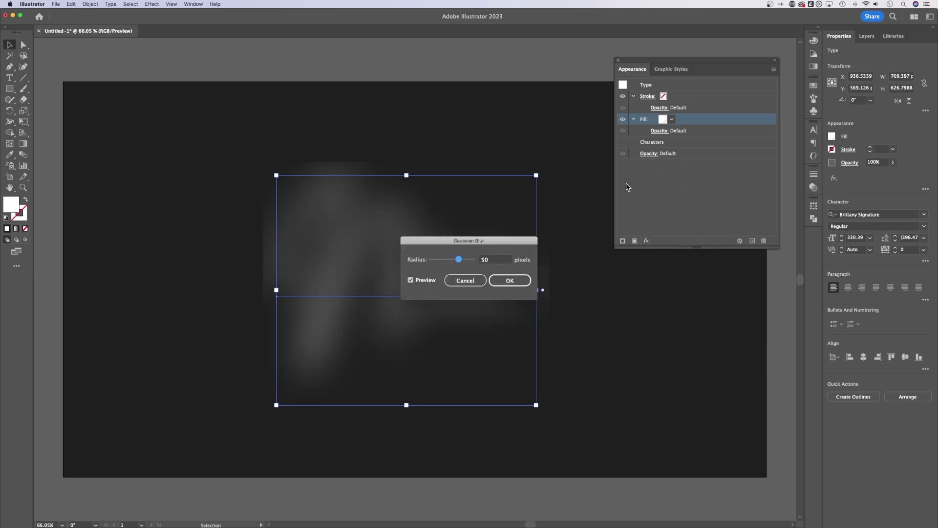
pyautogui.click(462, 260)
pyautogui.click(508, 279)
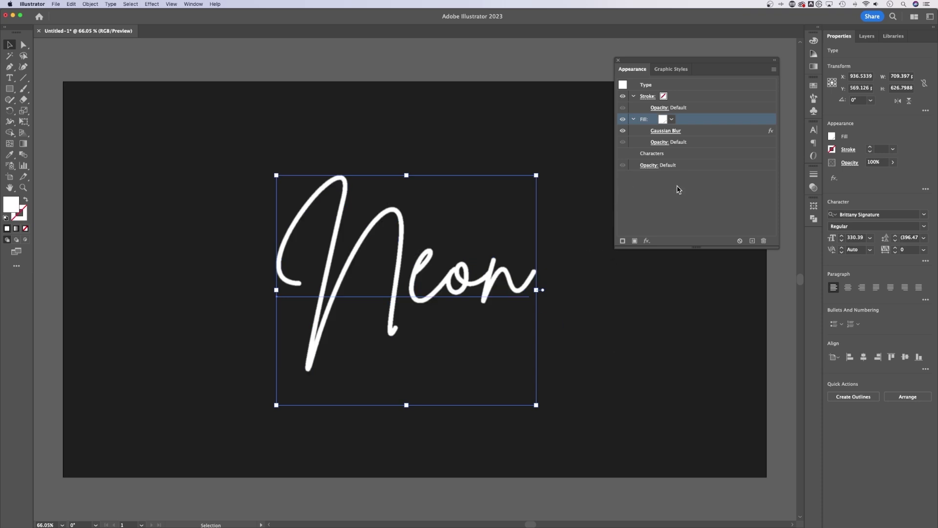
pyautogui.click(633, 118)
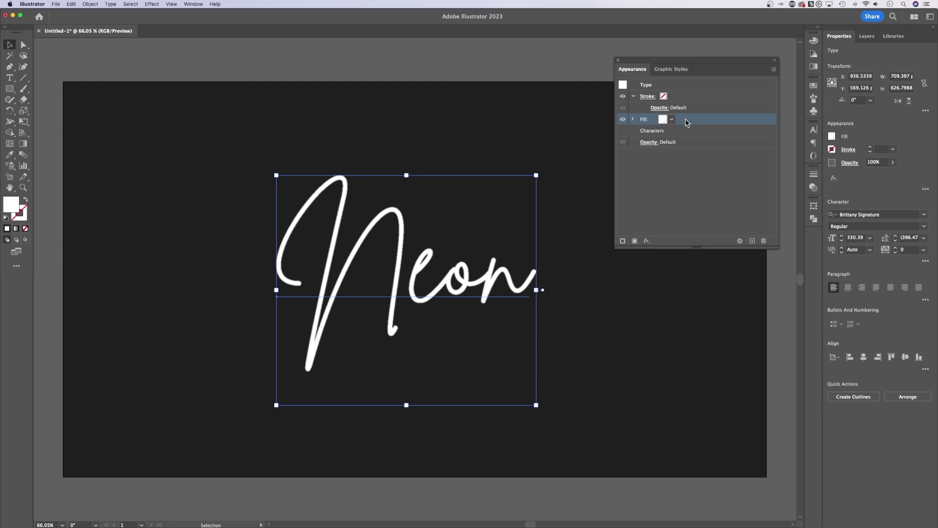
# Duplicate the blurred fill twice, giving the copies Gaussian Blur radii of 3 px and 10 px
pyautogui.moveTo(684, 120); pyautogui.dragTo(688, 115)
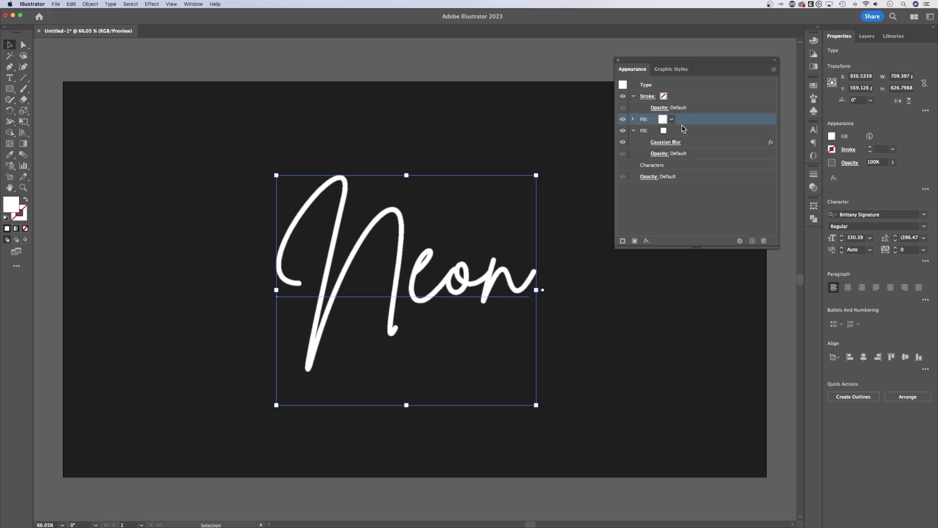
pyautogui.click(633, 120)
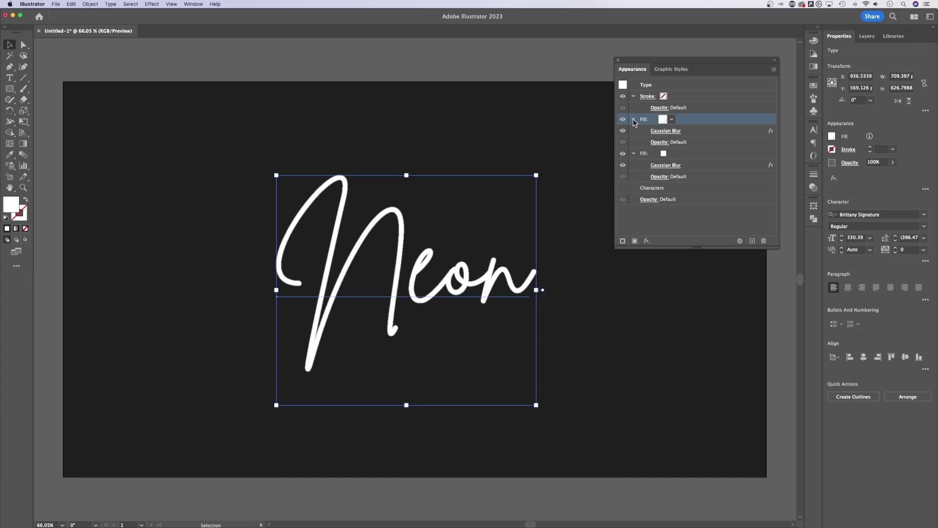
pyautogui.click(676, 132)
pyautogui.doubleClick(504, 260)
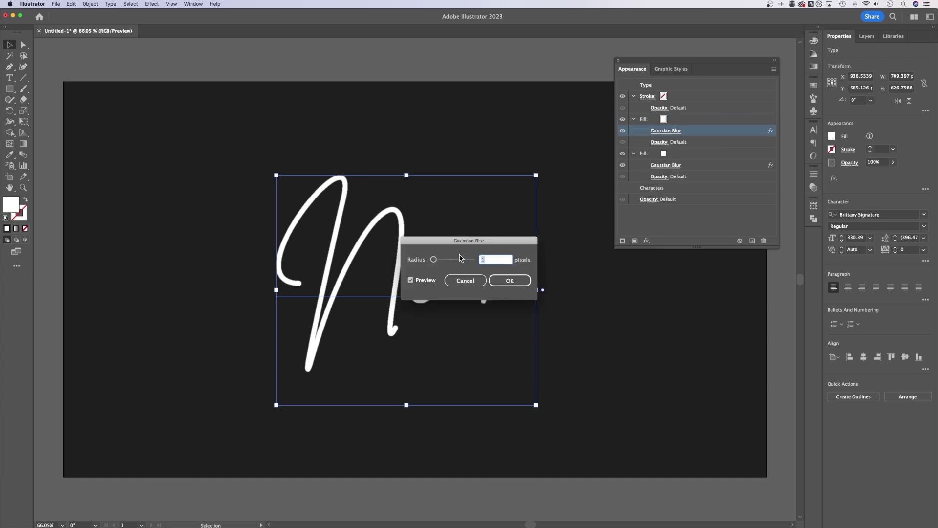
pyautogui.write('3')
pyautogui.click(509, 282)
pyautogui.click(677, 157)
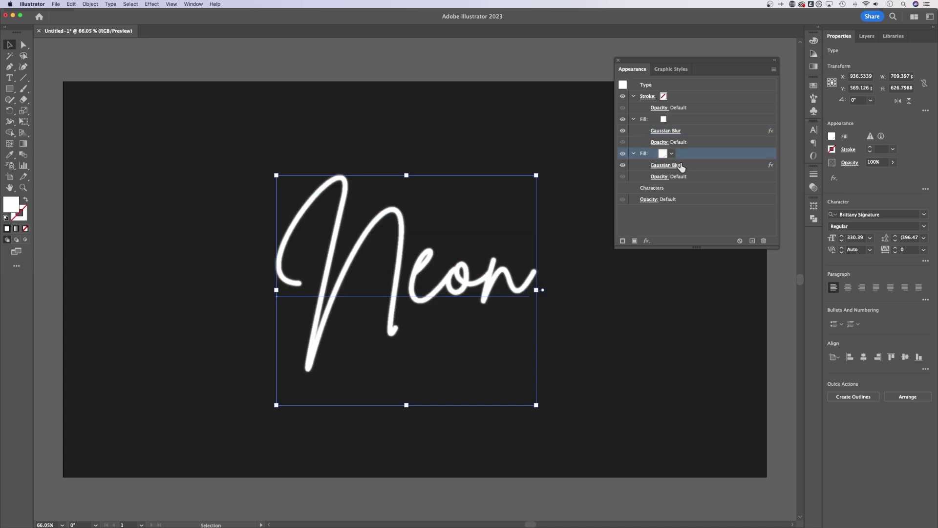
pyautogui.click(686, 122)
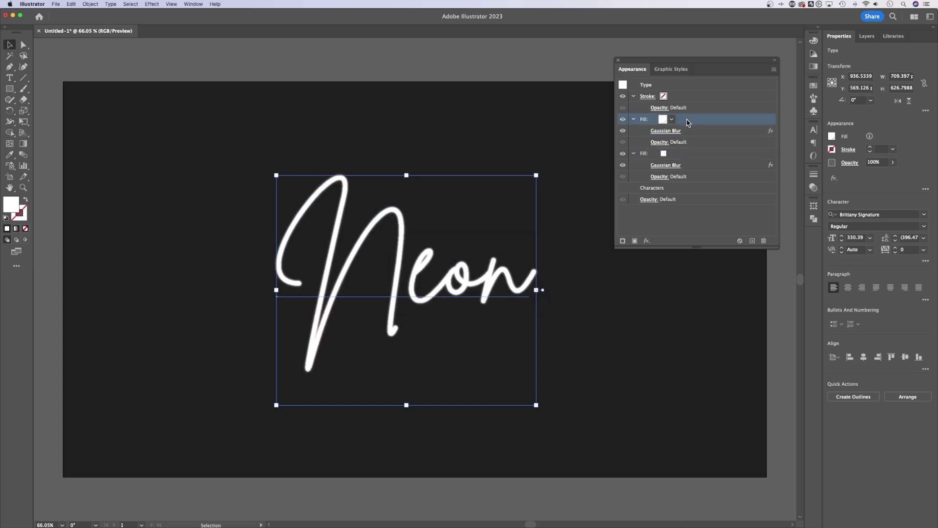
pyautogui.moveTo(688, 123); pyautogui.dragTo(689, 115)
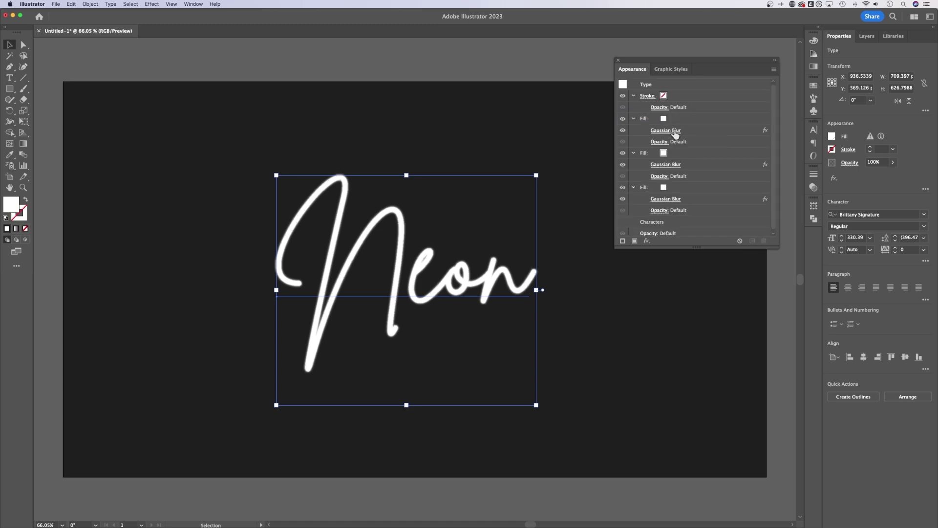
pyautogui.click(675, 131)
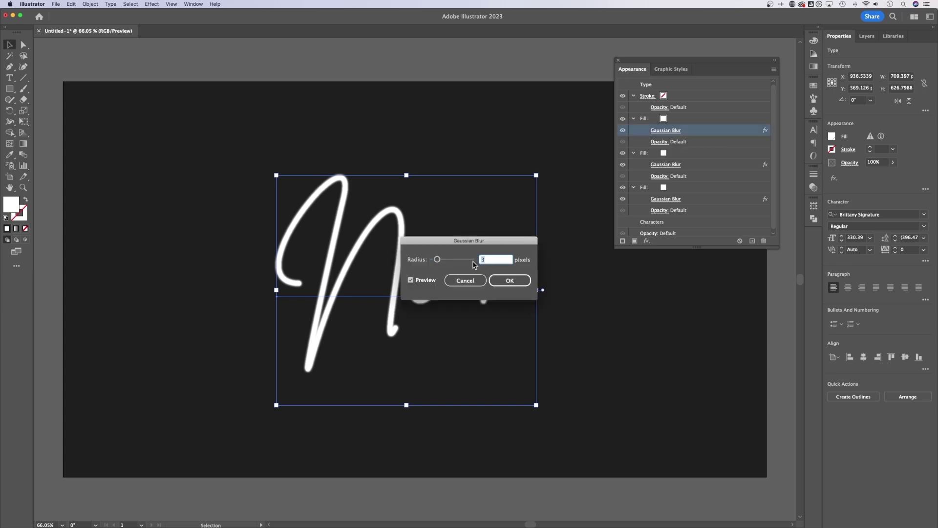
pyautogui.write('10')
pyautogui.click(508, 279)
# Add two more fill copies with Gaussian Blur radii of 20 px and 30 px
pyautogui.click(685, 120)
pyautogui.moveTo(686, 115); pyautogui.dragTo(686, 116)
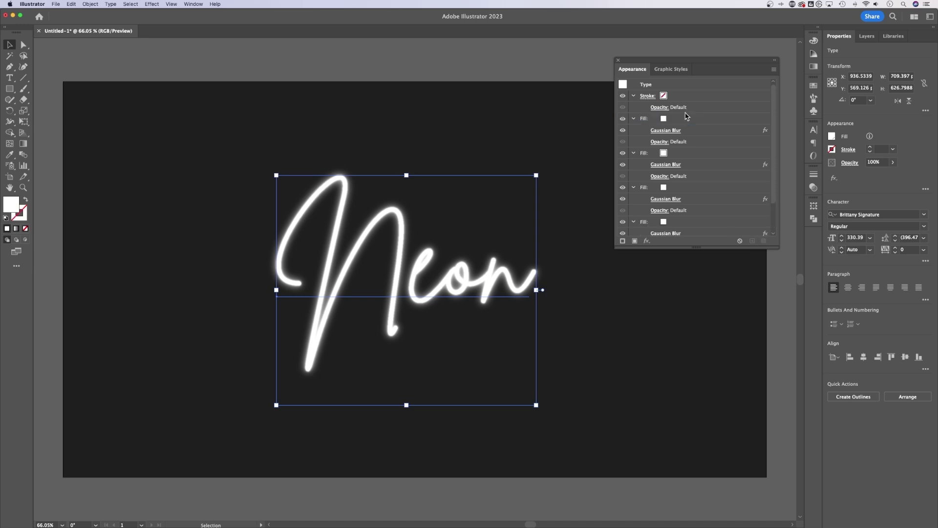
pyautogui.click(665, 130)
pyautogui.moveTo(499, 265); pyautogui.dragTo(474, 263)
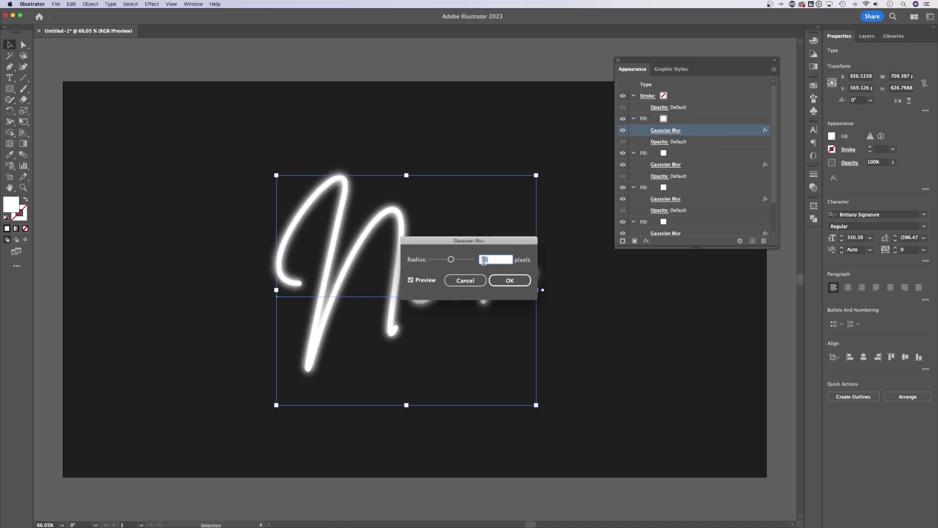
pyautogui.write('20')
pyautogui.click(508, 280)
pyautogui.click(682, 119)
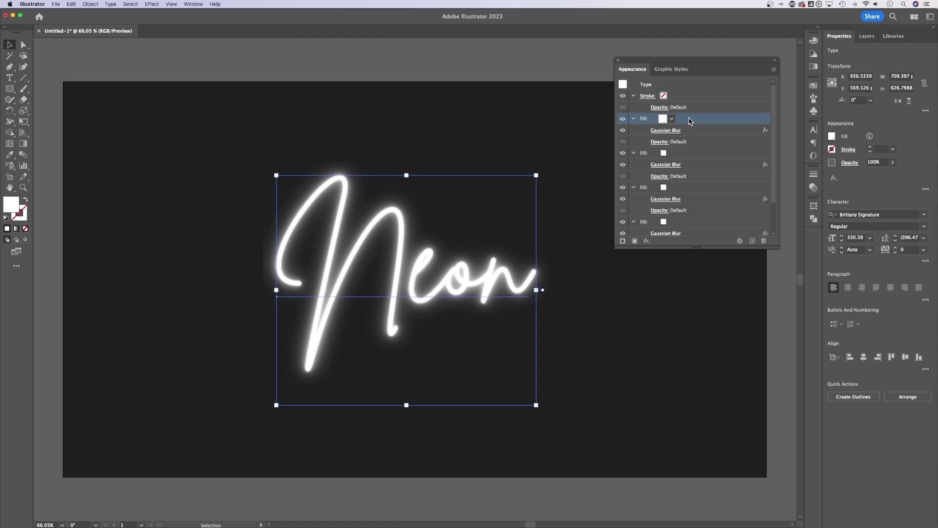
pyautogui.moveTo(690, 121); pyautogui.dragTo(686, 115)
pyautogui.click(666, 130)
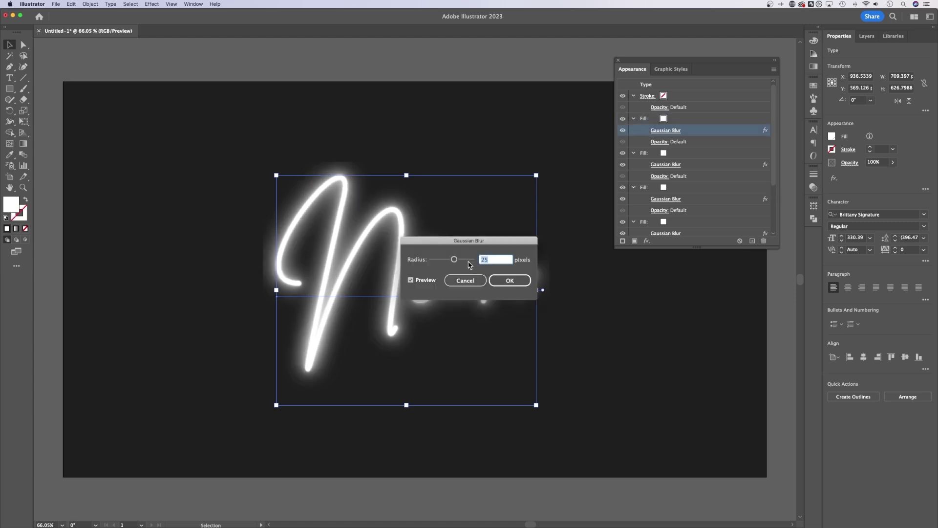
pyautogui.write('30')
pyautogui.click(509, 280)
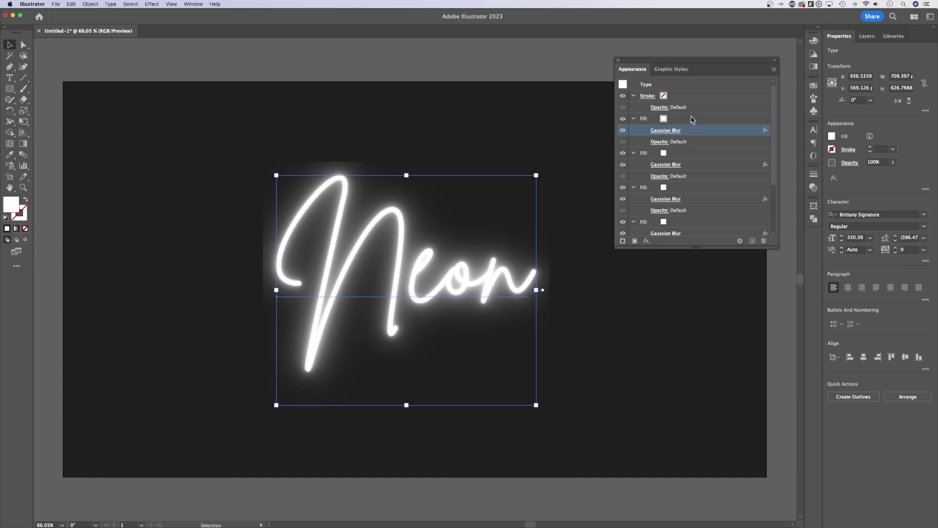
pyautogui.click(689, 122)
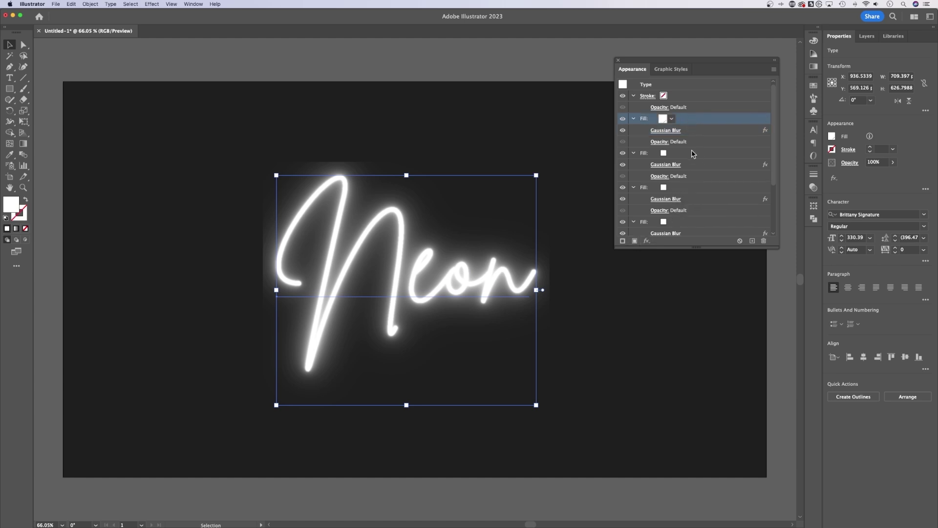
# Collapse all five Fill rows in the Appearance panel
pyautogui.click(634, 118)
pyautogui.click(633, 130)
pyautogui.click(633, 141)
pyautogui.click(633, 153)
pyautogui.click(634, 165)
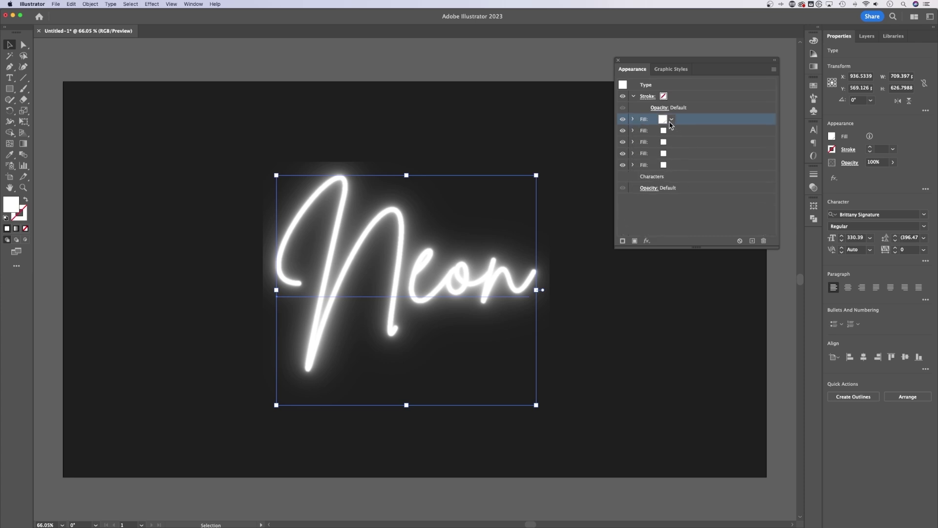
# Open the Swatches panel beside the Appearance panel
pyautogui.click(672, 120)
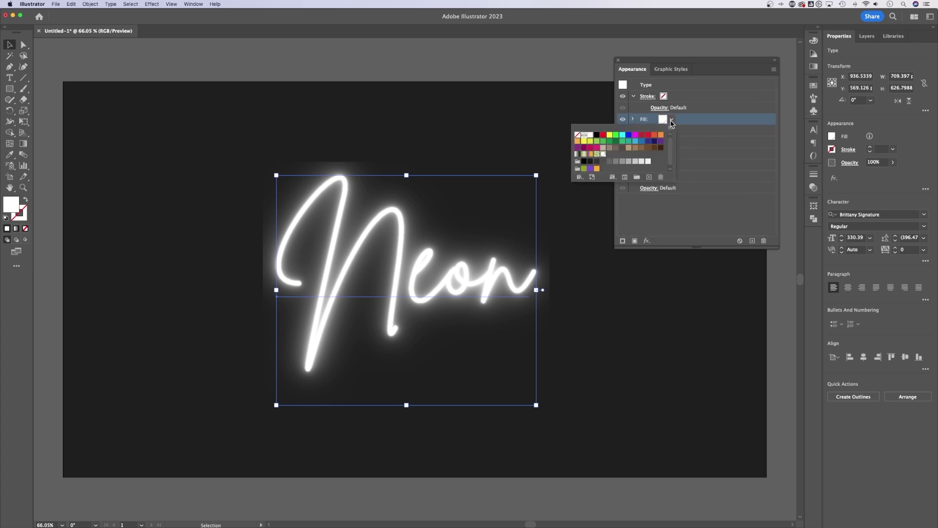
pyautogui.click(603, 154)
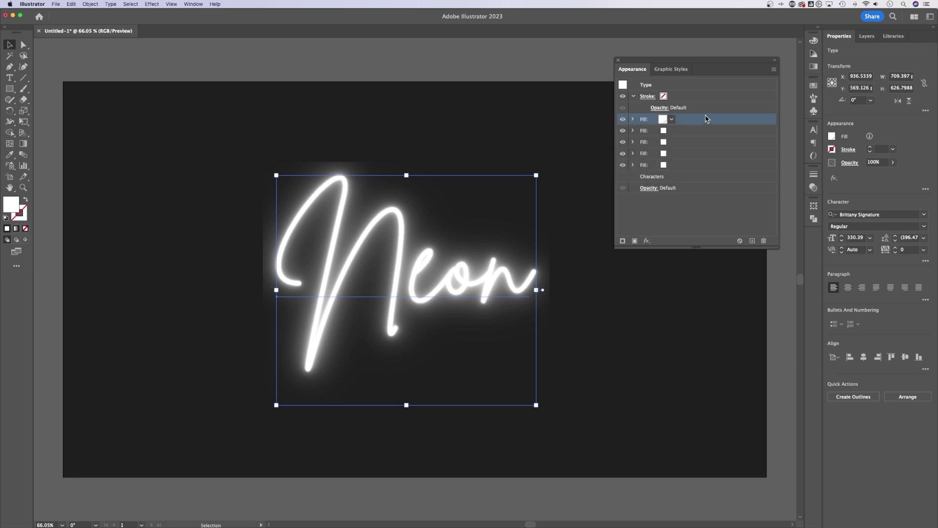
pyautogui.click(809, 86)
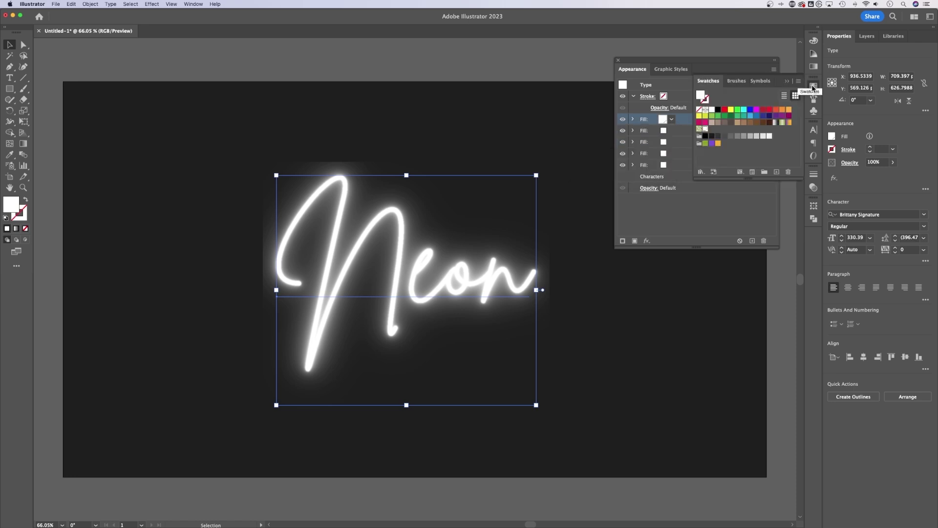
pyautogui.click(189, 5)
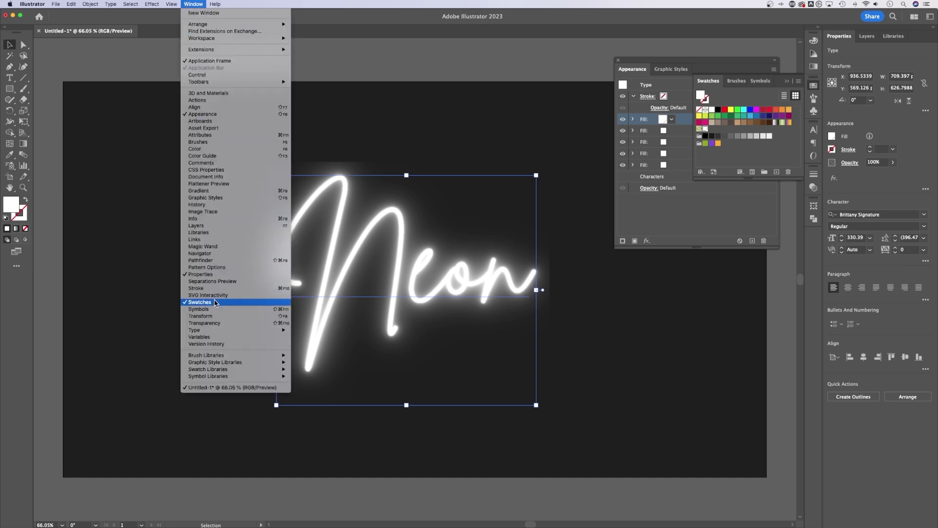
# Edit the global white swatch to cyan with Preview on, recolouring all five fills
pyautogui.click(705, 131)
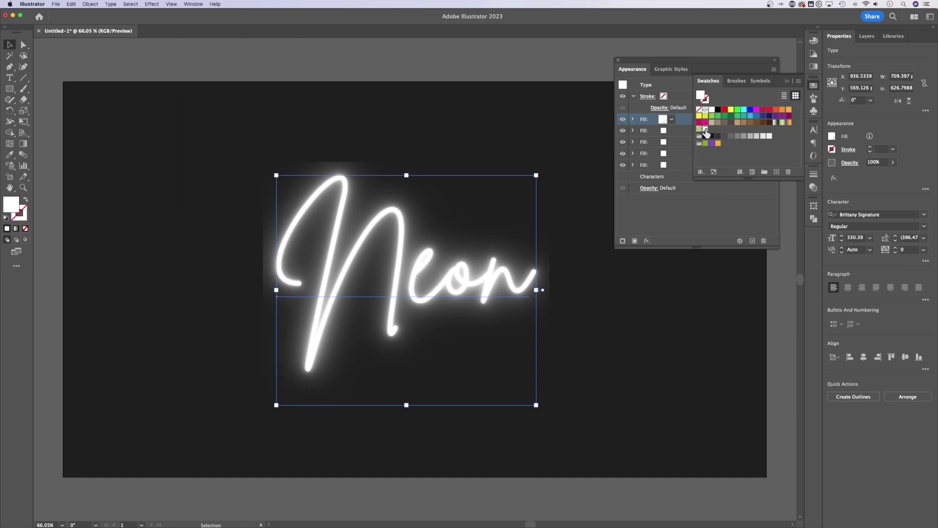
pyautogui.doubleClick(705, 131)
pyautogui.moveTo(491, 177); pyautogui.dragTo(632, 177)
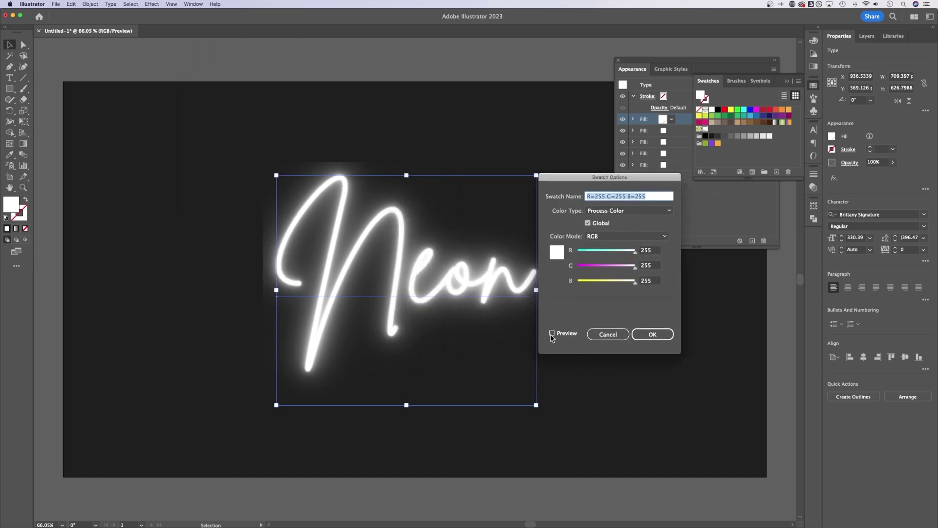
pyautogui.click(552, 334)
pyautogui.moveTo(634, 255); pyautogui.dragTo(578, 258)
pyautogui.moveTo(637, 272)
pyautogui.mouseDown()
pyautogui.moveTo(616, 272)
pyautogui.moveTo(634, 270)
pyautogui.mouseUp()
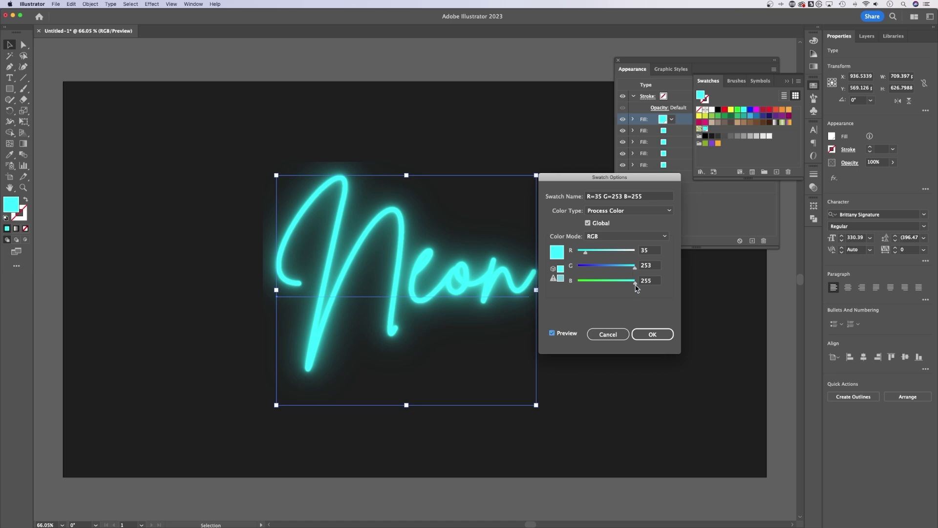
pyautogui.click(652, 334)
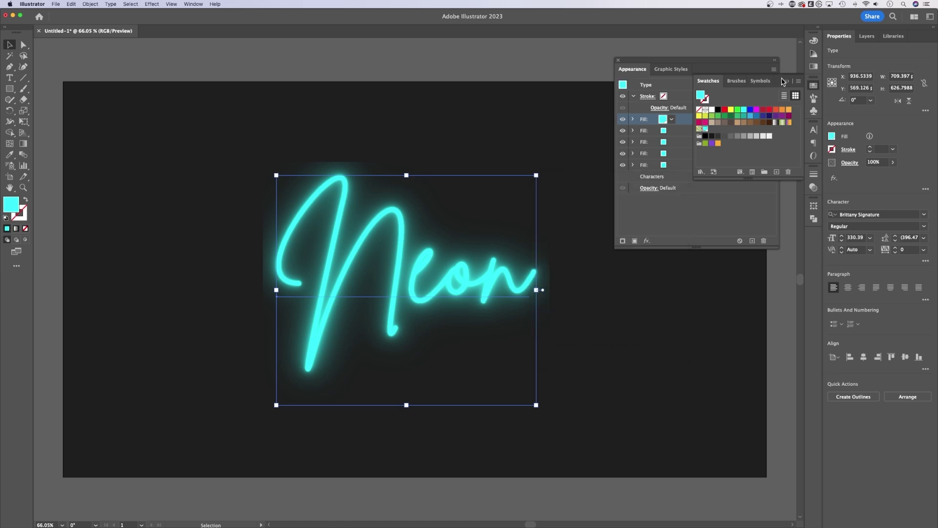
# Dismiss the swatches list and deselect, then reselect, Neon to preview the cyan glow
pyautogui.press('Escape')
pyautogui.moveTo(660, 122); pyautogui.dragTo(351, 163)
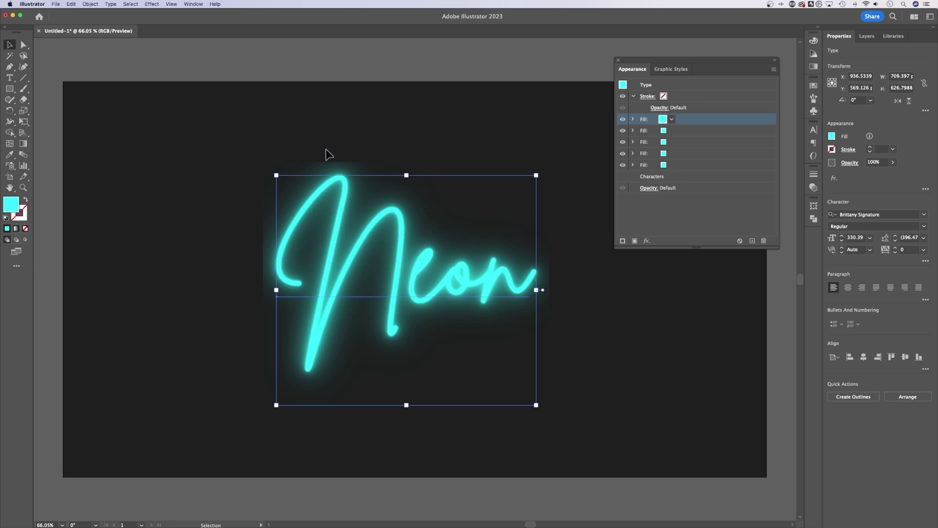
pyautogui.click(328, 154)
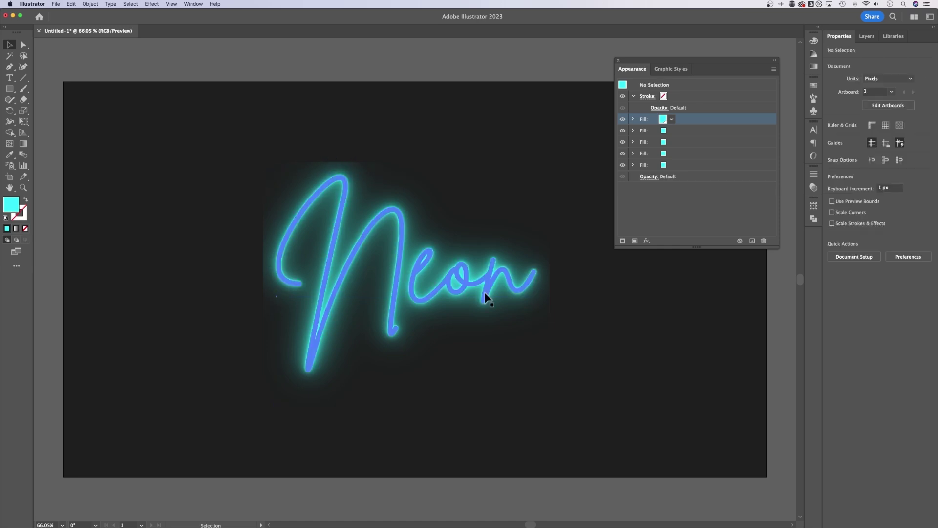
pyautogui.click(532, 288)
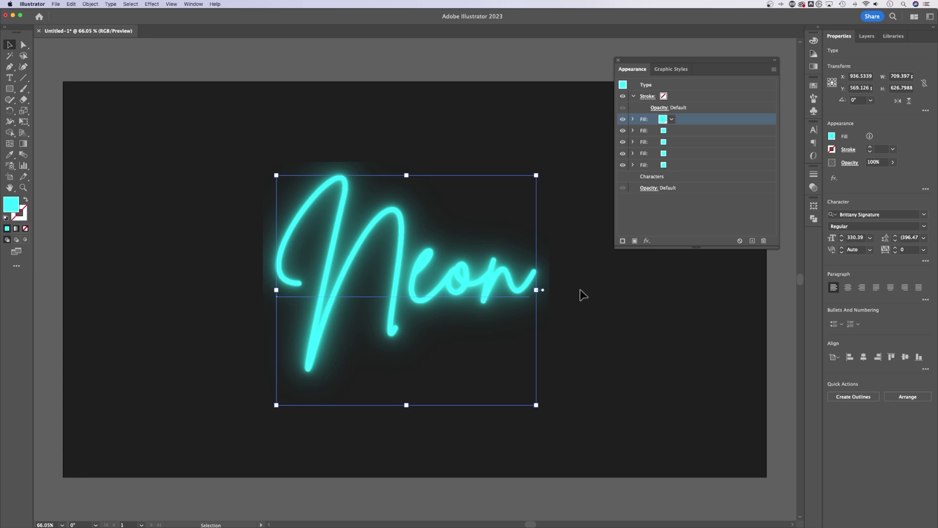
# Set Document Raster Effects Settings to add 500 px around objects, then deselect the text
pyautogui.click(149, 5)
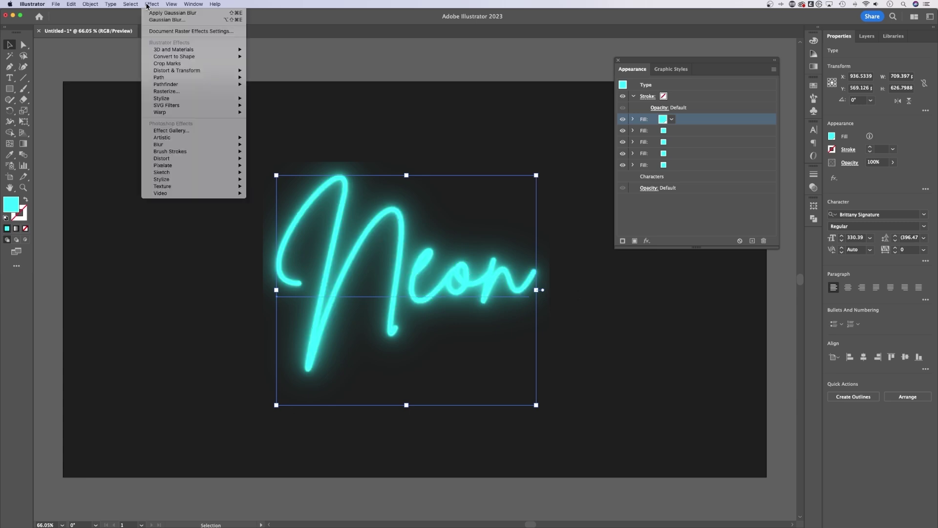
pyautogui.click(157, 31)
pyautogui.moveTo(475, 165); pyautogui.dragTo(665, 169)
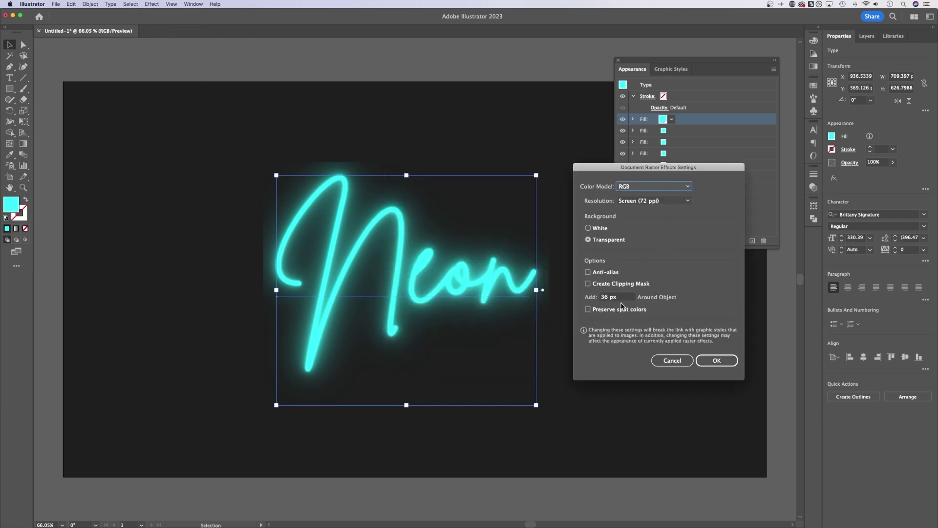
pyautogui.click(603, 296)
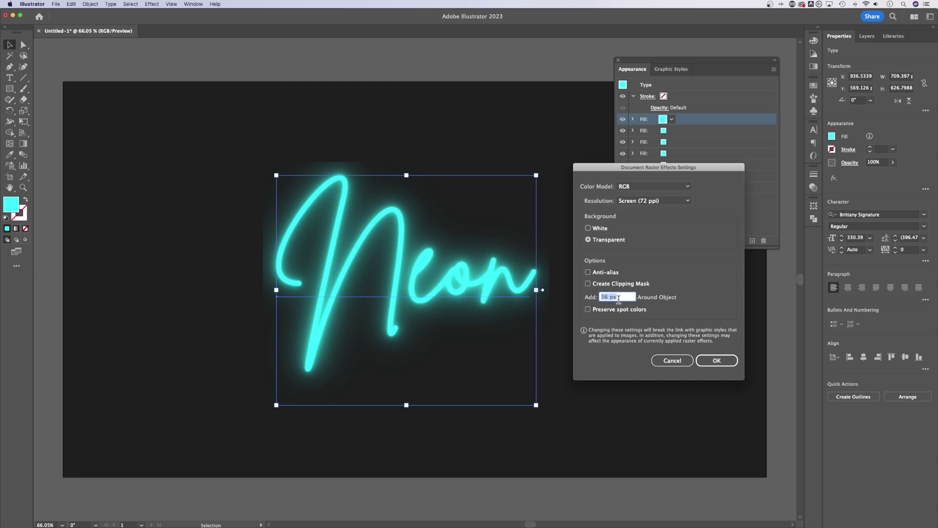
pyautogui.write('500')
pyautogui.click(712, 360)
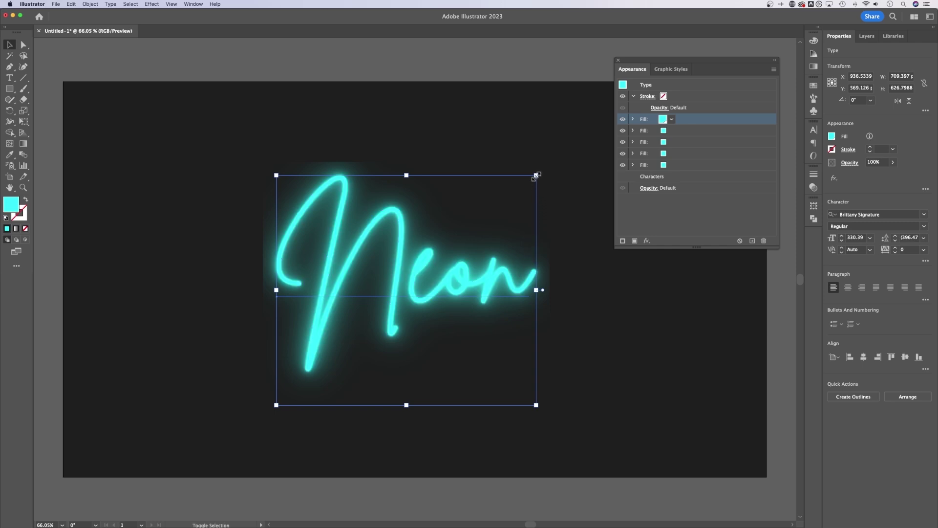
pyautogui.moveTo(537, 175); pyautogui.dragTo(535, 177)
pyautogui.click(582, 218)
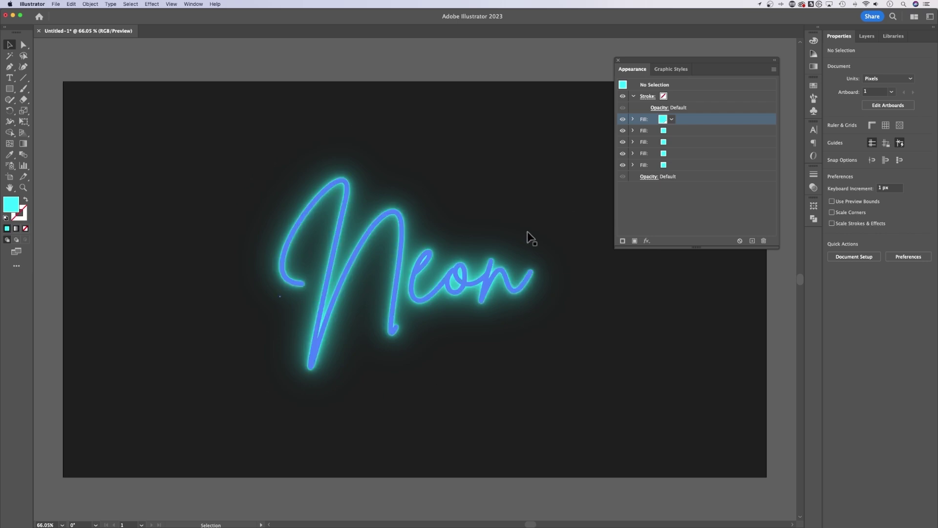
# Zoom in on the glow, switch raster effects to High (300 ppi), then zoom back out
pyautogui.press('a')
pyautogui.press('super+equal')
pyautogui.press('super+equal')
pyautogui.press('super+equal')
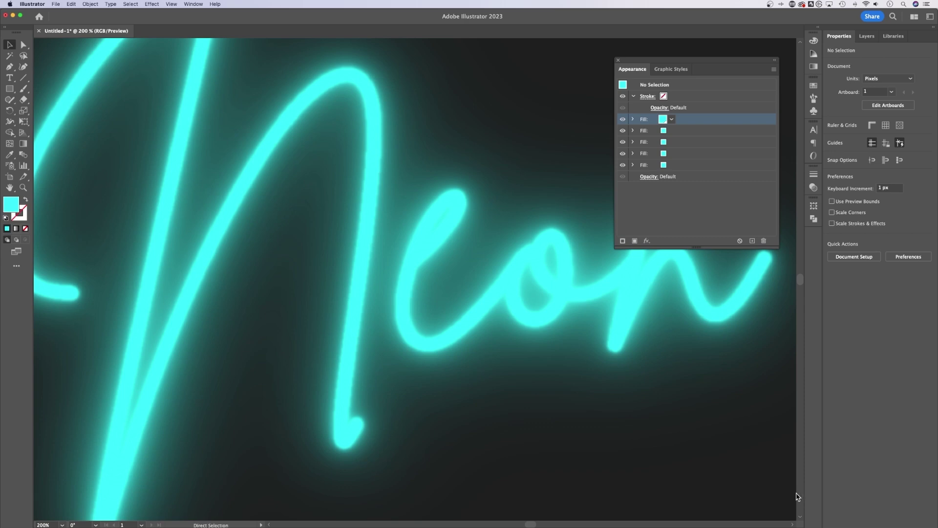
pyautogui.press('super+equal')
pyautogui.press('super+equal')
pyautogui.press('super+equal')
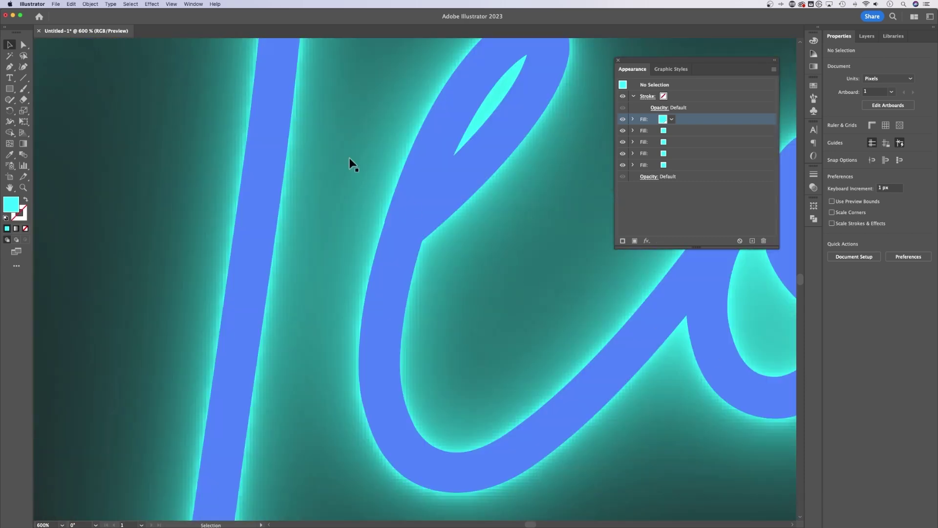
pyautogui.click(151, 4)
pyautogui.click(151, 31)
pyautogui.click(656, 207)
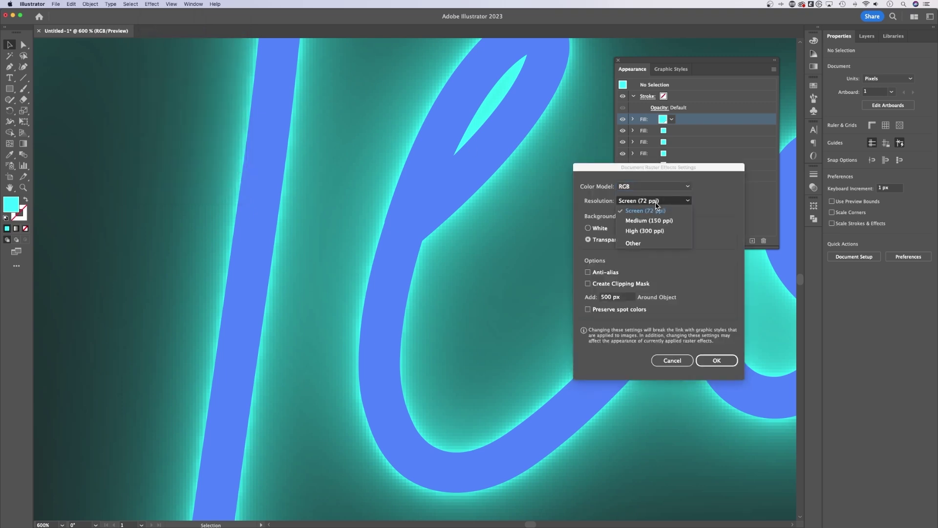
pyautogui.click(661, 230)
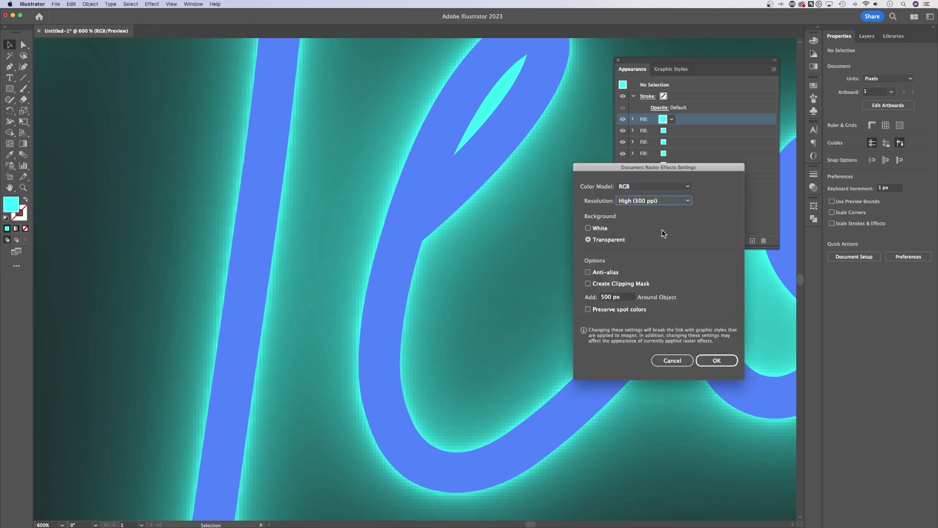
pyautogui.click(721, 360)
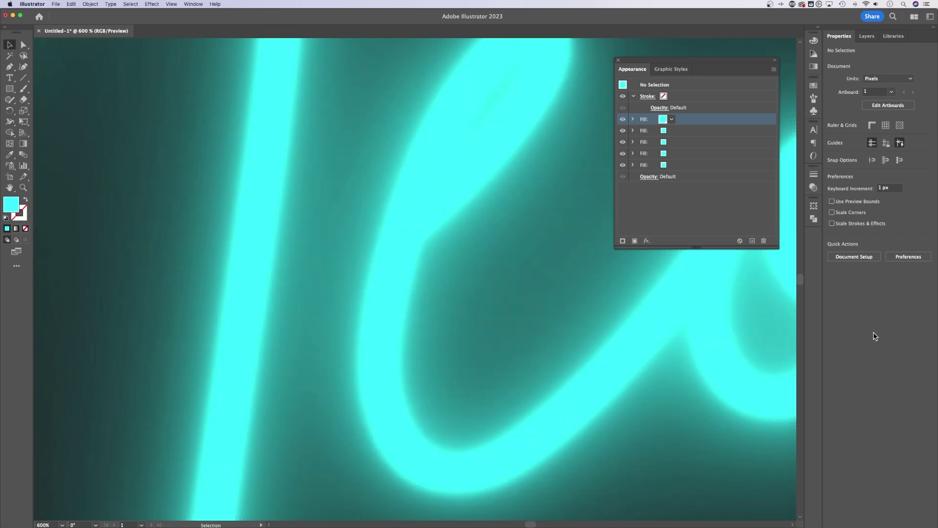
pyautogui.press('super+minus')
pyautogui.press('super+minus')
pyautogui.press('super+minus')
pyautogui.press('super+minus')
pyautogui.press('super+minus')
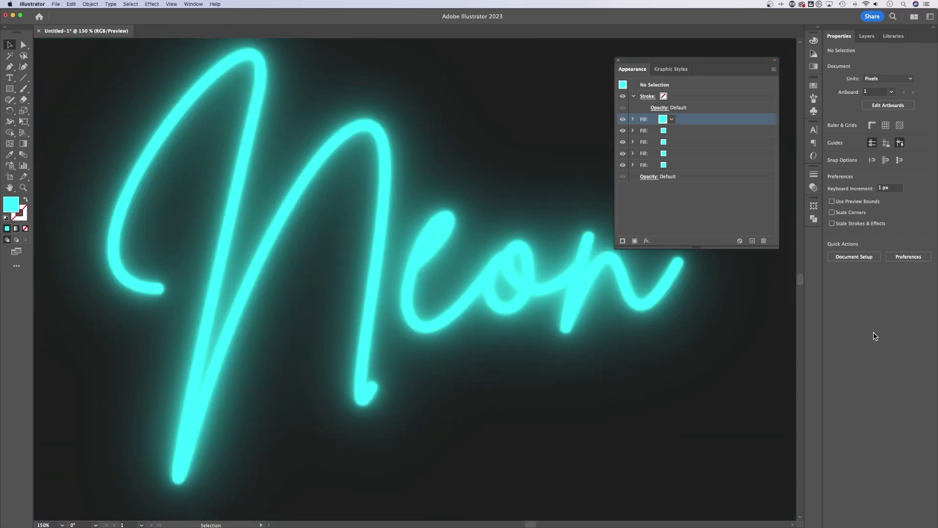
pyautogui.press('super+minus')
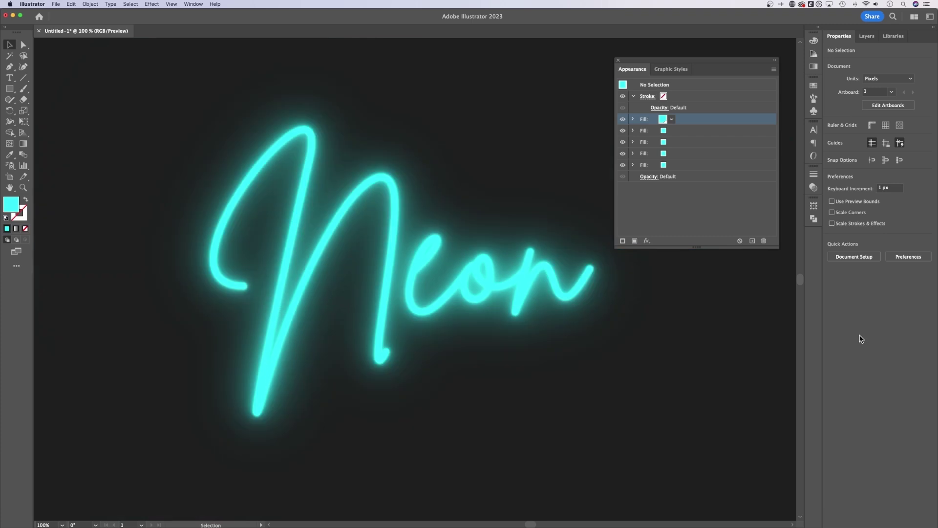
pyautogui.press('super+minus')
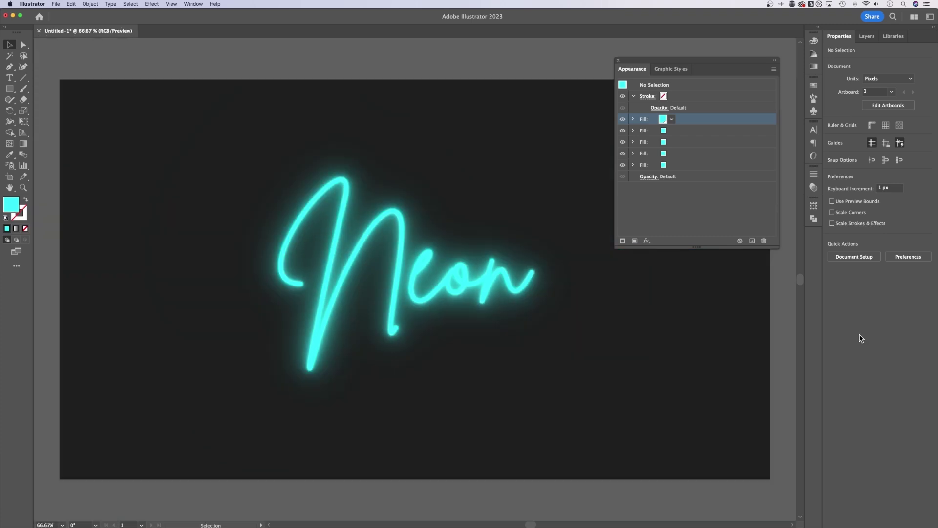
# Set Document Raster Effects Settings resolution to Screen (72 ppi), then zoom in on the Neon lettering
pyautogui.click(156, 11)
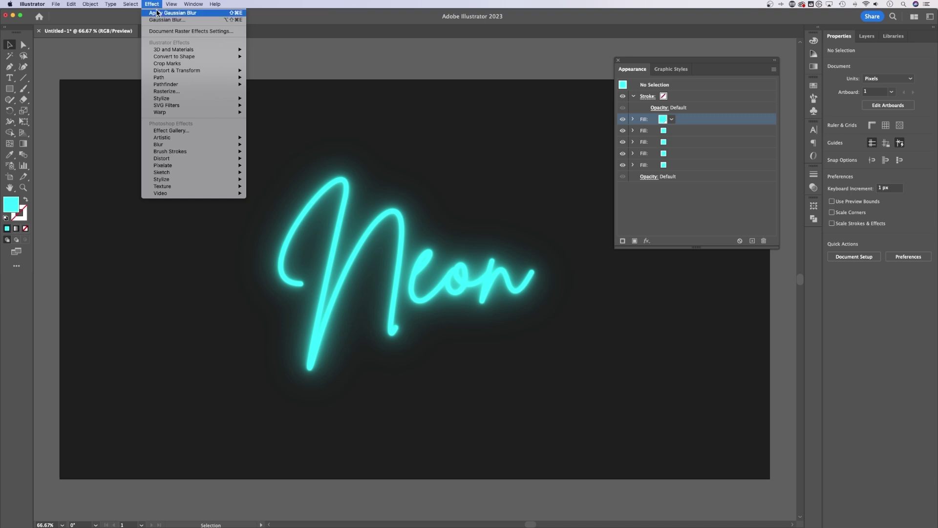
pyautogui.click(157, 28)
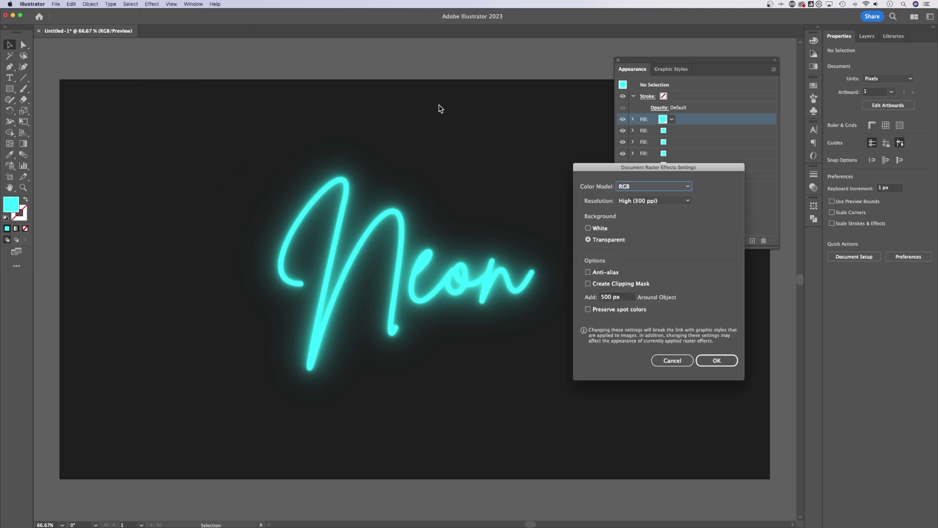
pyautogui.click(640, 200)
pyautogui.click(643, 202)
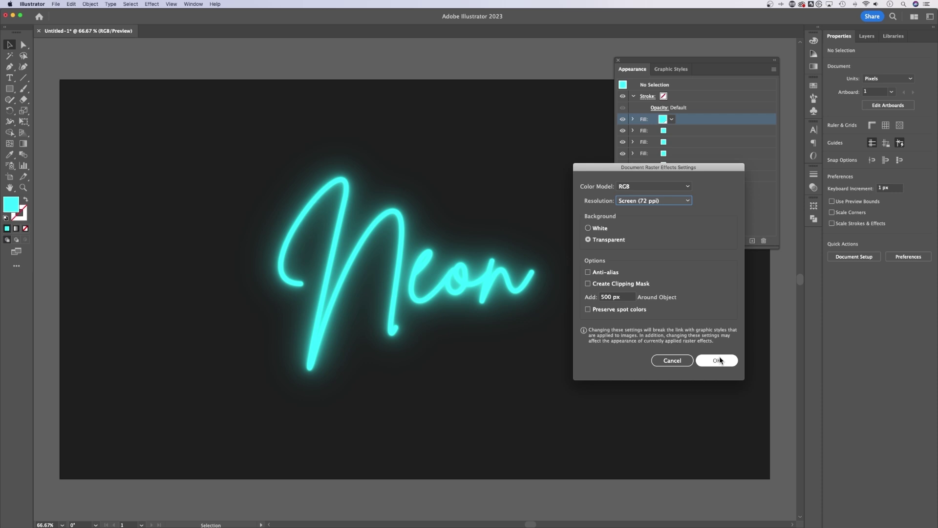
pyautogui.click(662, 202)
pyautogui.click(657, 205)
pyautogui.click(654, 204)
pyautogui.click(654, 205)
pyautogui.click(708, 360)
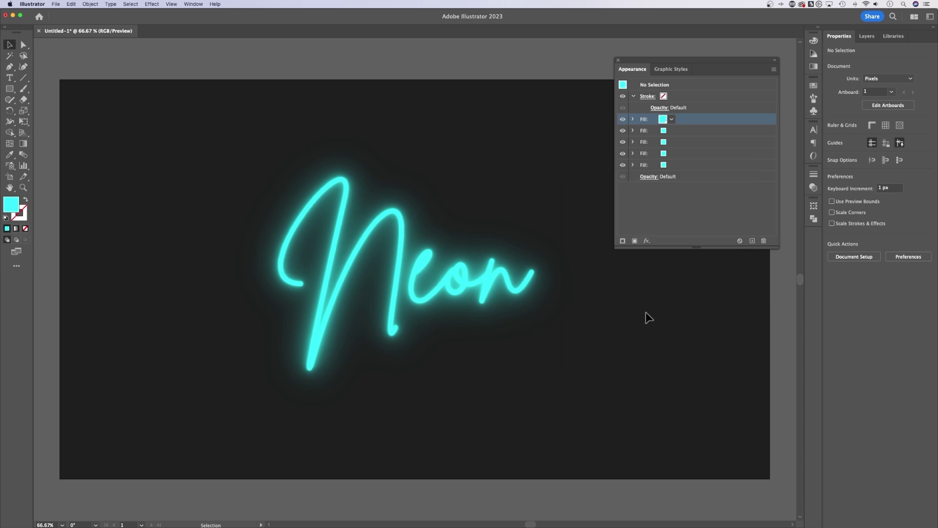
pyautogui.press('super+equal')
pyautogui.press('super+equal')
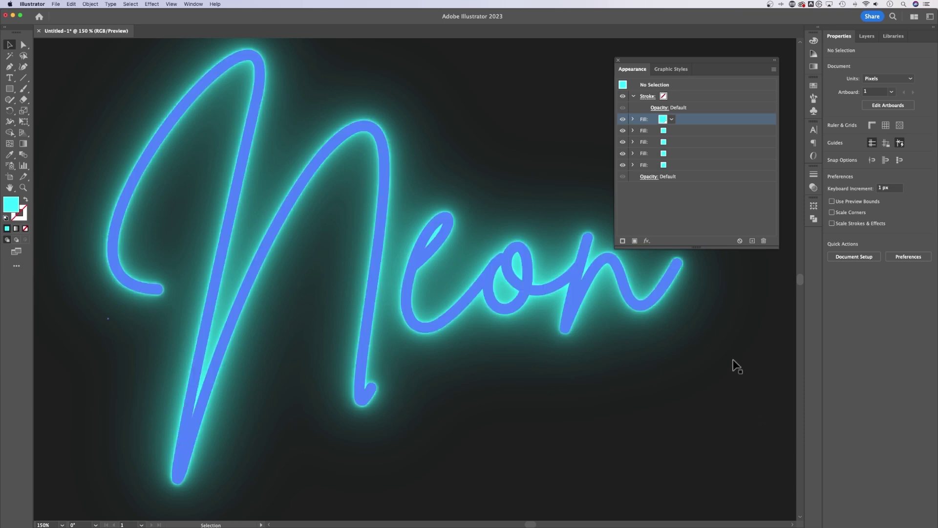
# Duplicate the Neon text's top cyan fill and remove the copy's Gaussian Blur
pyautogui.click(595, 270)
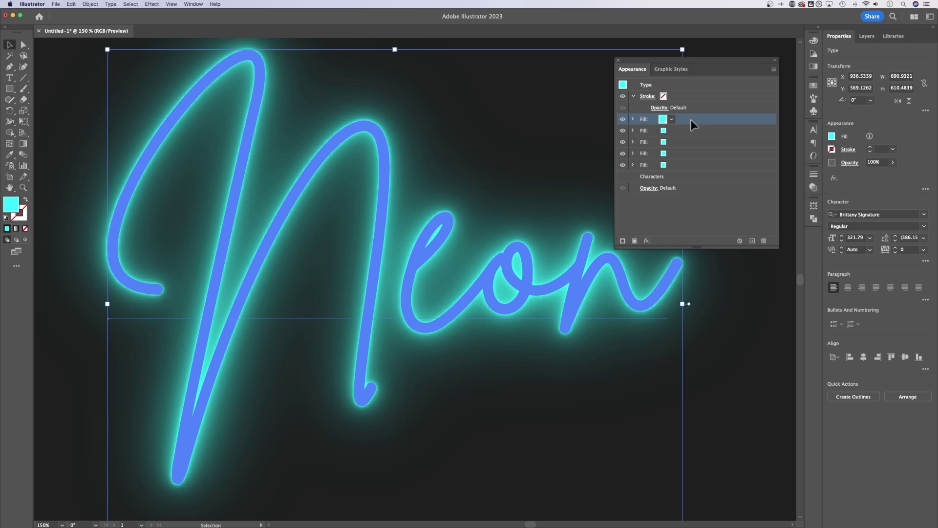
pyautogui.moveTo(686, 118); pyautogui.dragTo(686, 118)
pyautogui.click(677, 121)
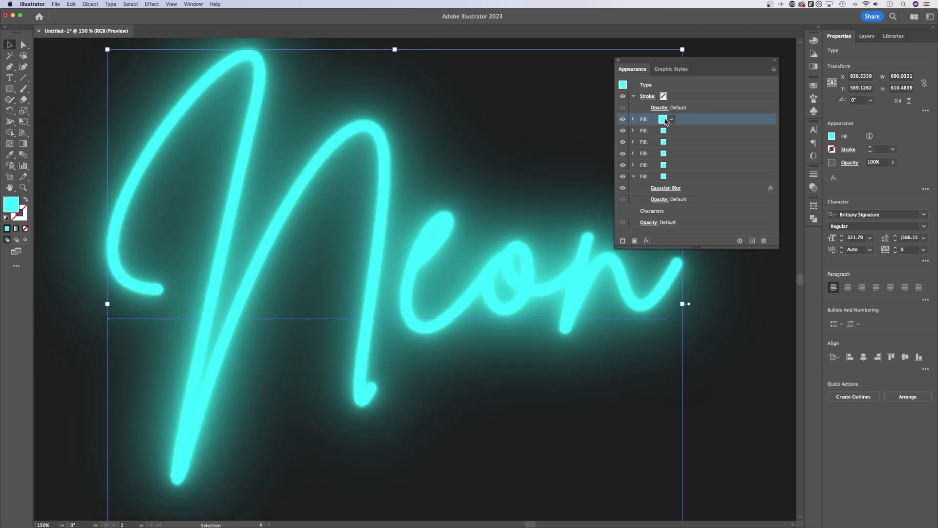
pyautogui.click(634, 119)
pyautogui.click(690, 131)
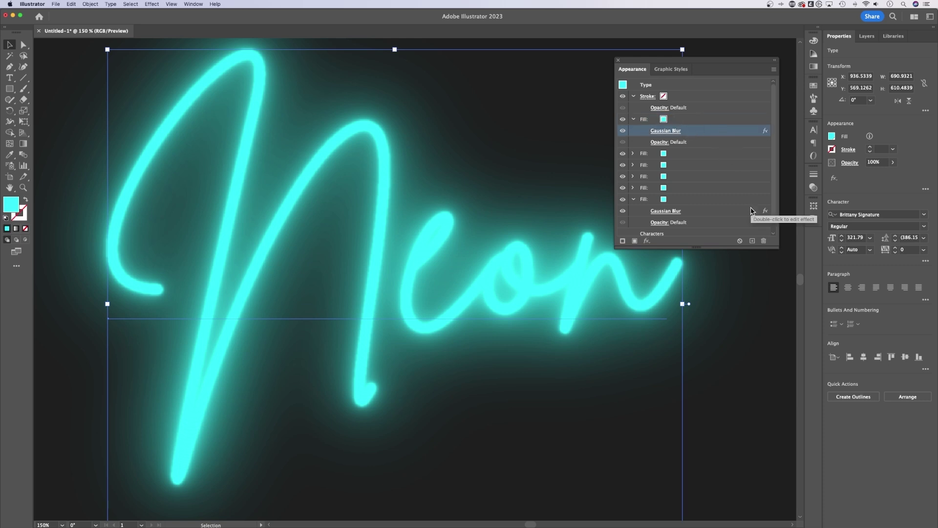
pyautogui.click(764, 241)
# Bring up the fx Stylize effects for the new top cyan fill
pyautogui.click(686, 121)
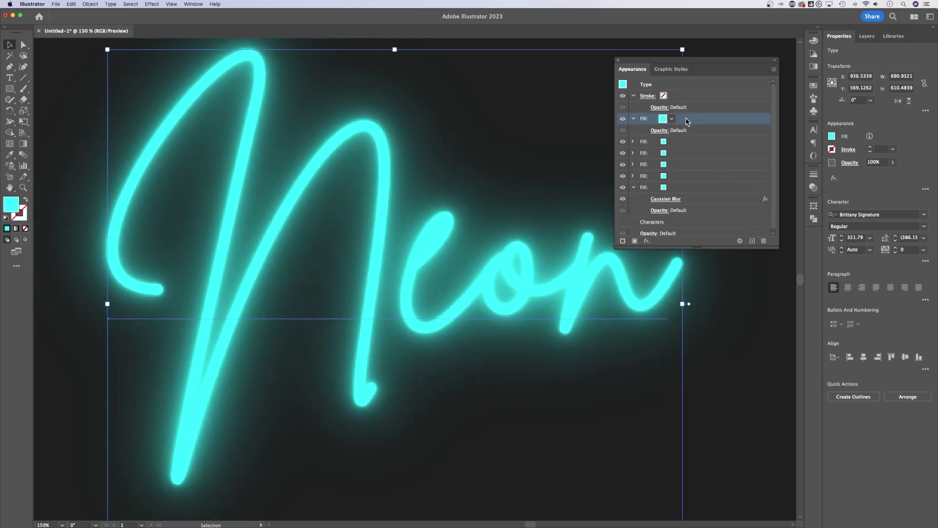
pyautogui.click(646, 240)
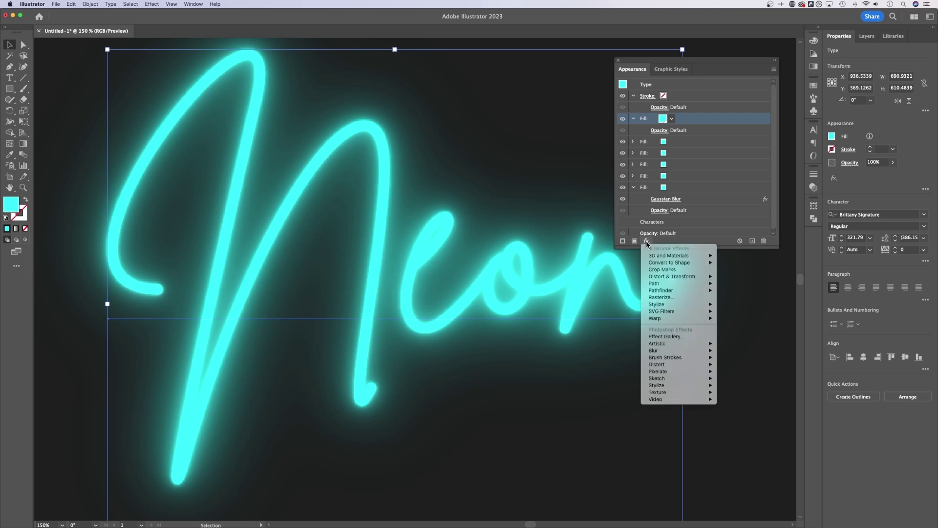
pyautogui.moveTo(684, 305)
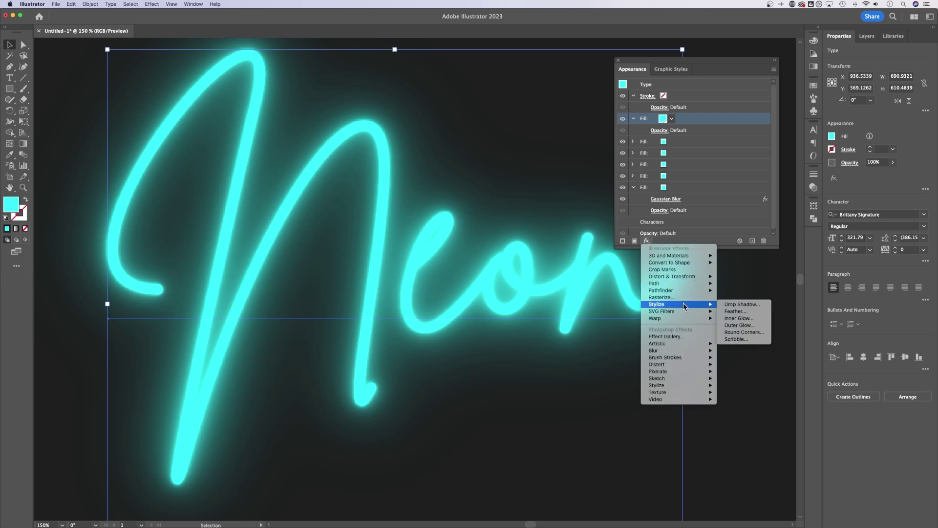
# Add an Inner Glow to the top fill, trying Edge before settling on Center
pyautogui.click(739, 318)
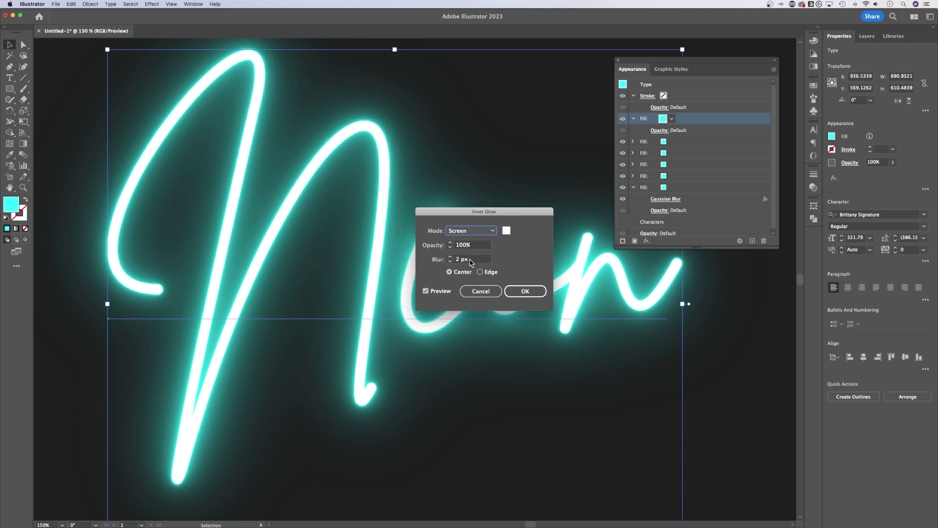
pyautogui.click(480, 272)
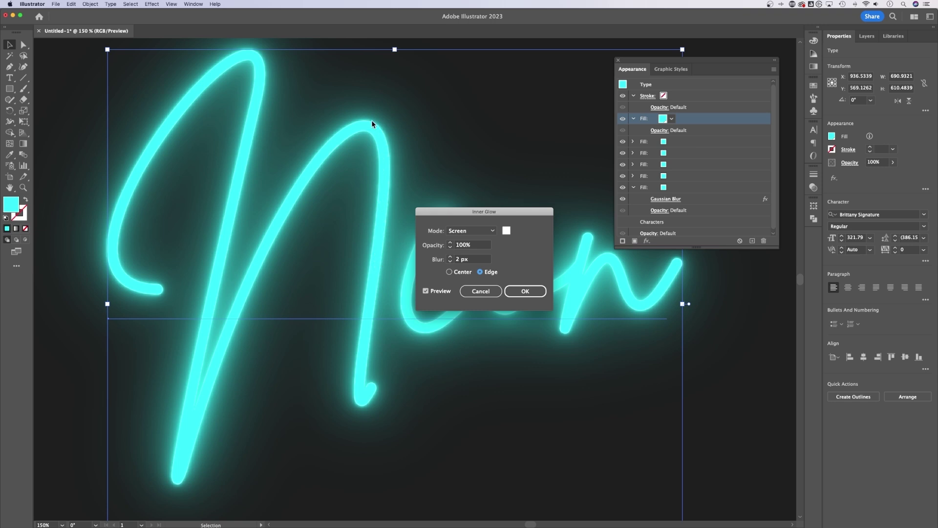
pyautogui.click(459, 275)
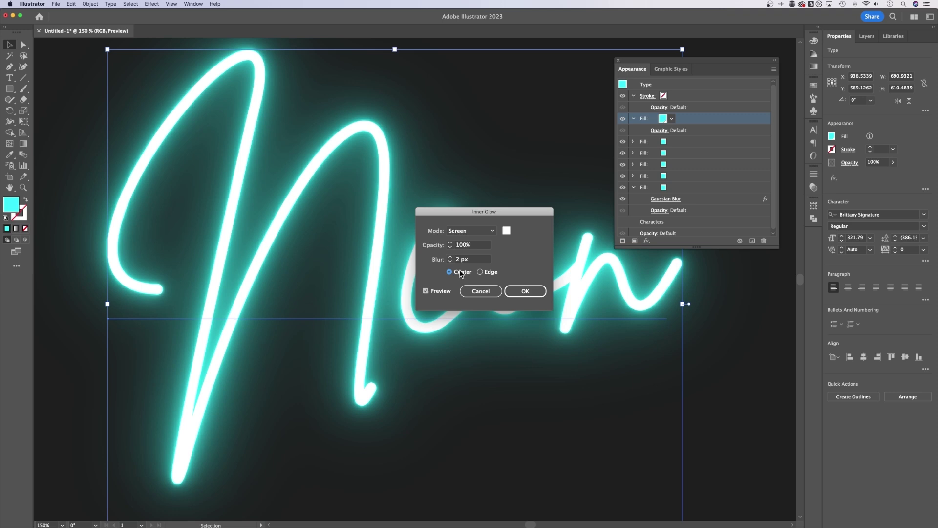
# Set the inner glow blur to 5 px while previewing the Neon lettering
pyautogui.click(474, 260)
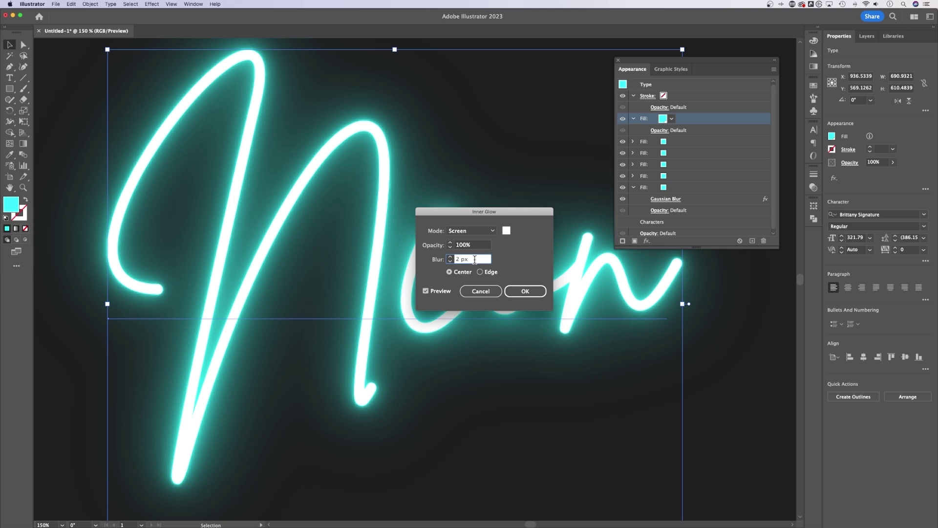
pyautogui.press('Up')
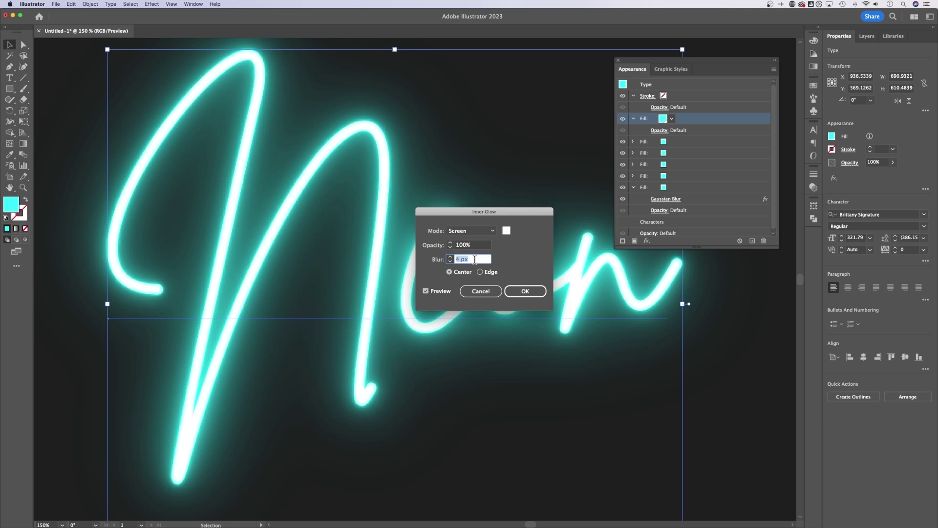
pyautogui.press('Up')
pyautogui.press('Up')
pyautogui.press('Up')
pyautogui.press('Up')
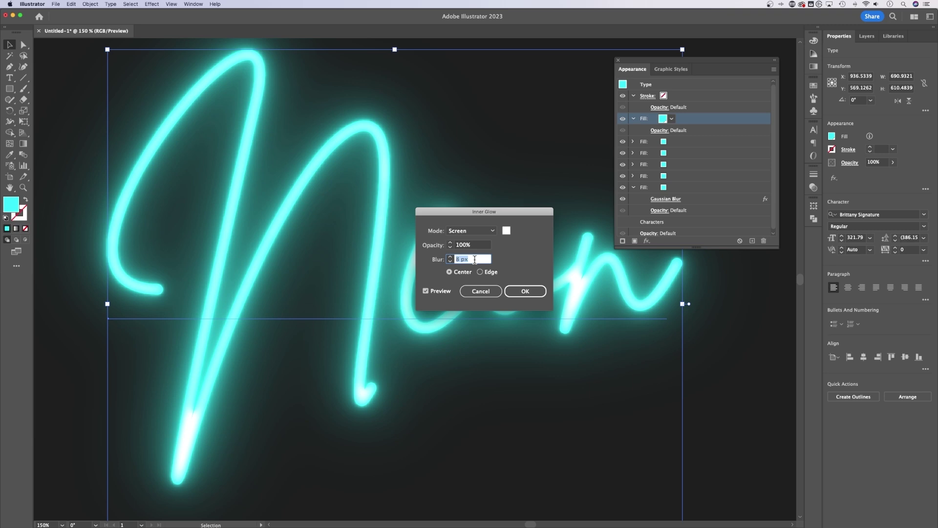
pyautogui.moveTo(476, 211); pyautogui.dragTo(514, 79)
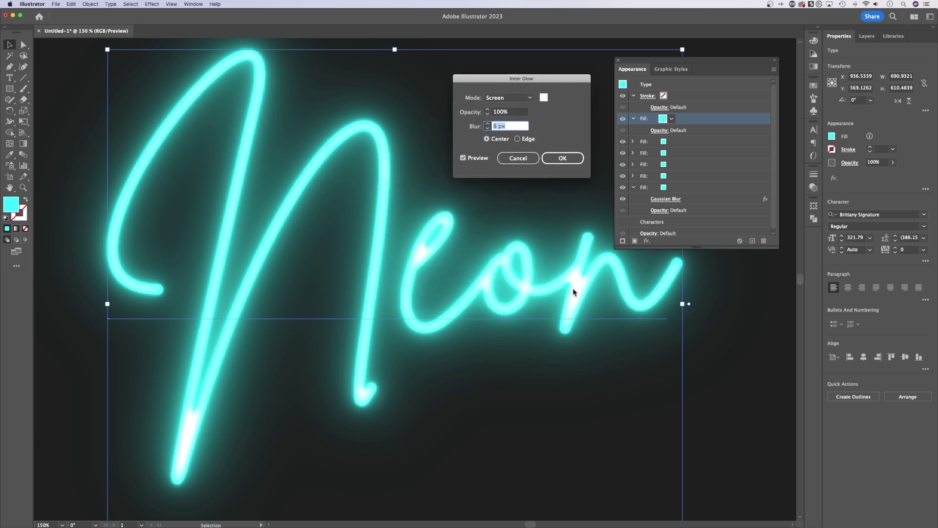
pyautogui.press('Down')
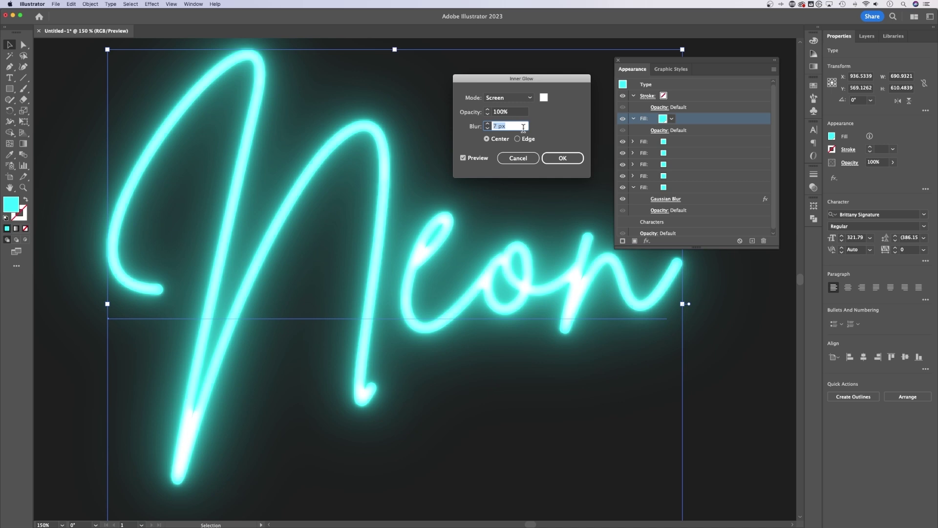
pyautogui.press('Down')
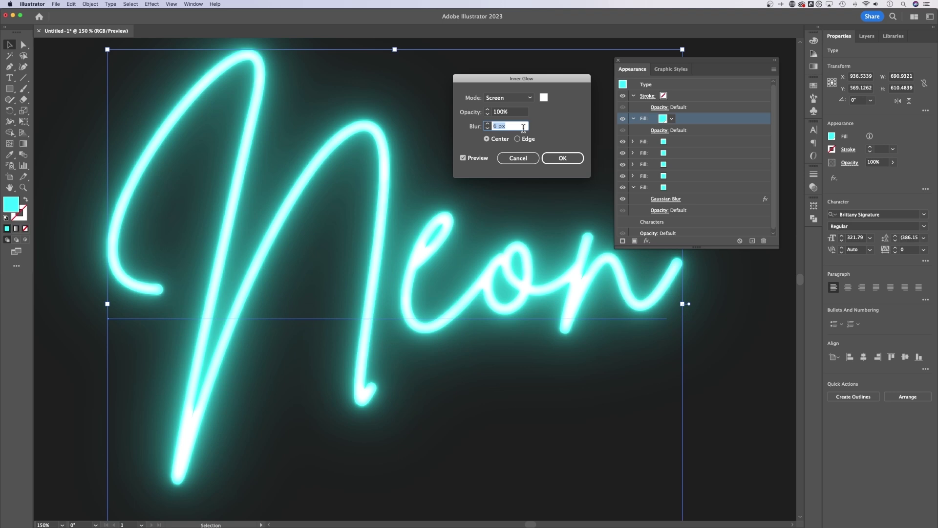
pyautogui.press('Down')
# Try 90% inner glow opacity, then reselect the opacity value to reset it
pyautogui.click(508, 112)
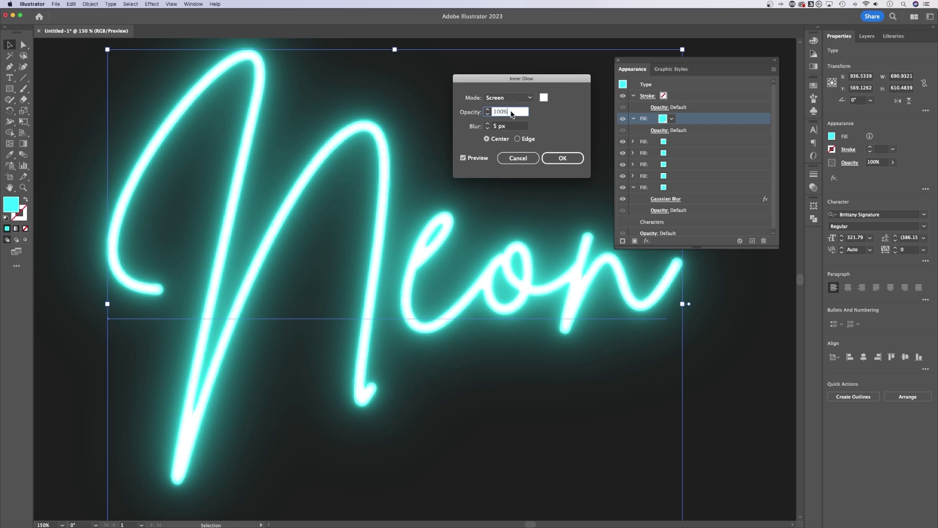
pyautogui.write('90')
pyautogui.click(516, 125)
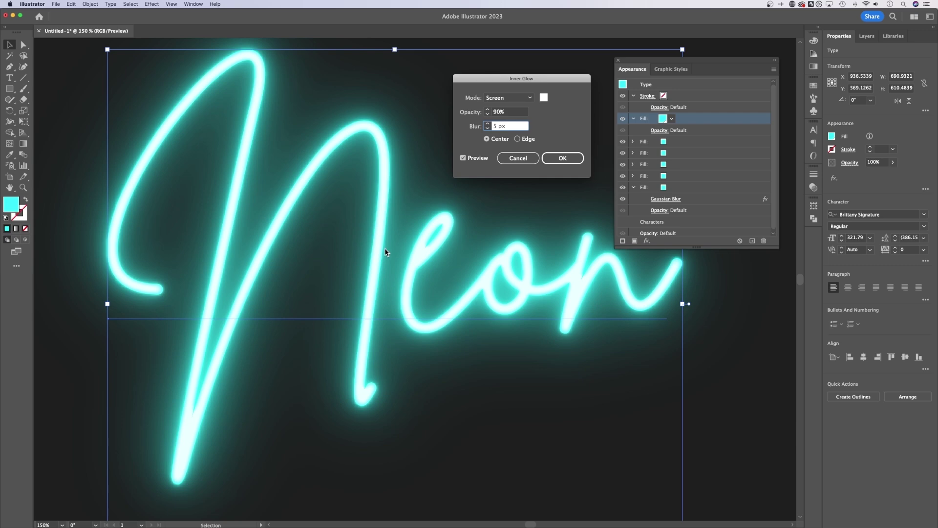
pyautogui.click(493, 111)
# Set the glow opacity to 100% and apply the Inner Glow, fitting the artboard in view
pyautogui.write('100')
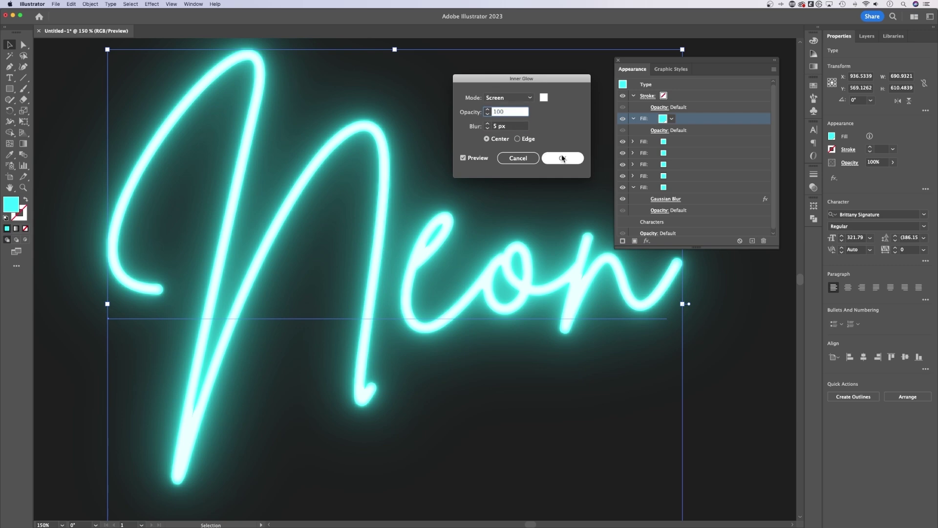
pyautogui.click(562, 158)
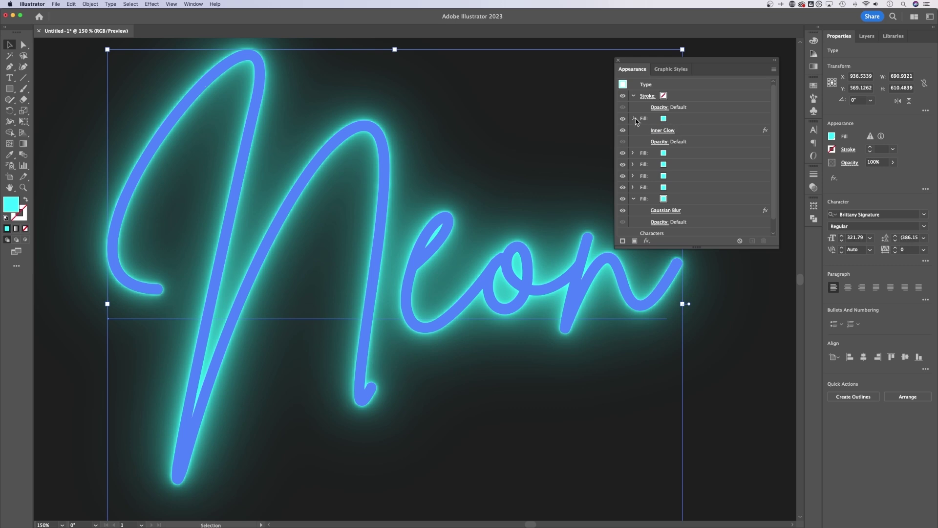
pyautogui.click(634, 119)
pyautogui.press('super+0')
pyautogui.hscroll(2, 716, 328)
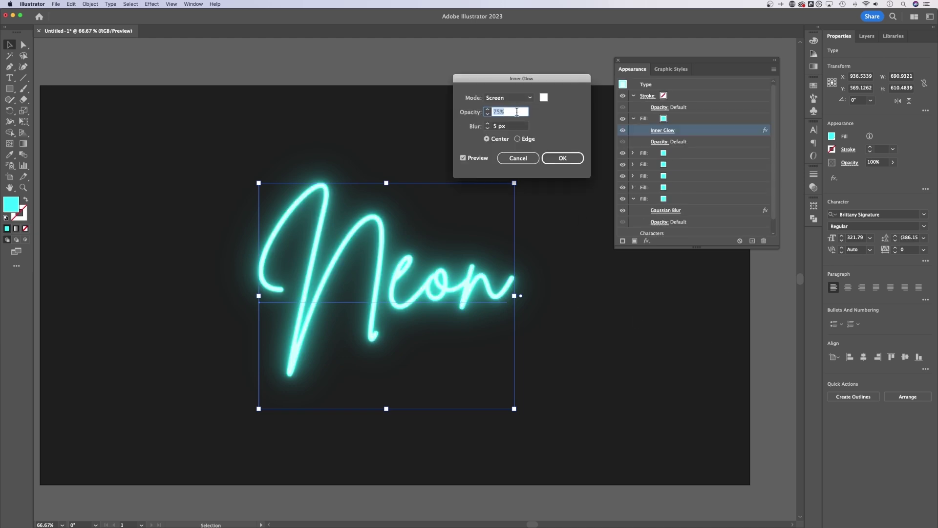
pyautogui.press('Return')
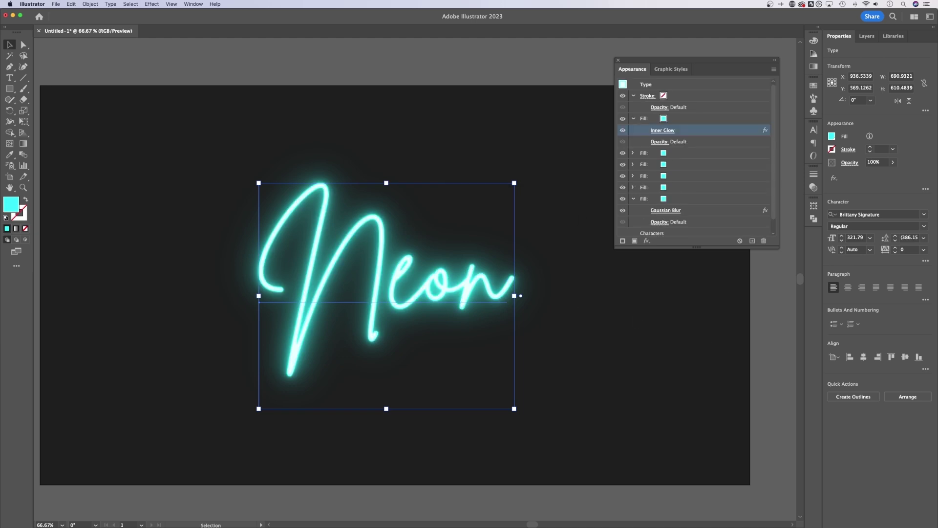
# Test the glowing text by retyping it as 'Edit', then undo to restore Neon
pyautogui.click(683, 370)
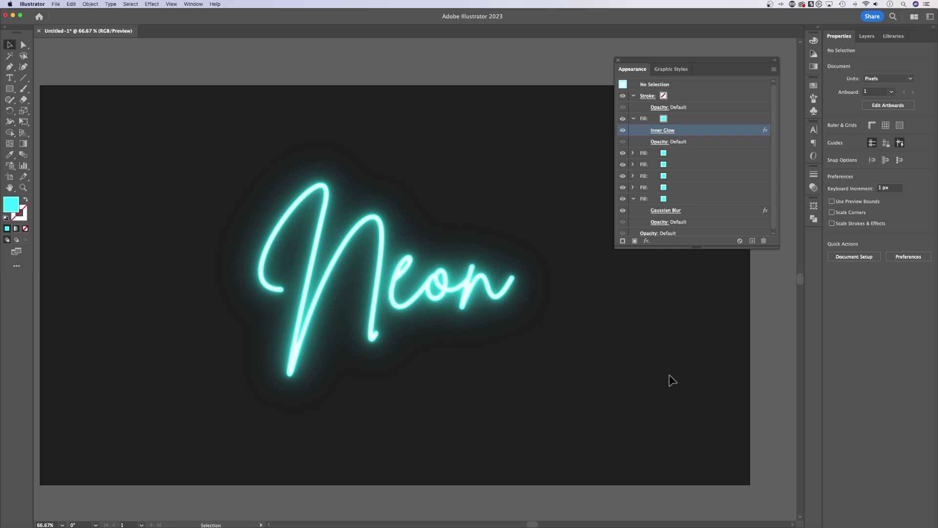
pyautogui.doubleClick(502, 290)
pyautogui.press('super+a')
pyautogui.write('Edit')
pyautogui.press('Escape')
pyautogui.click(605, 336)
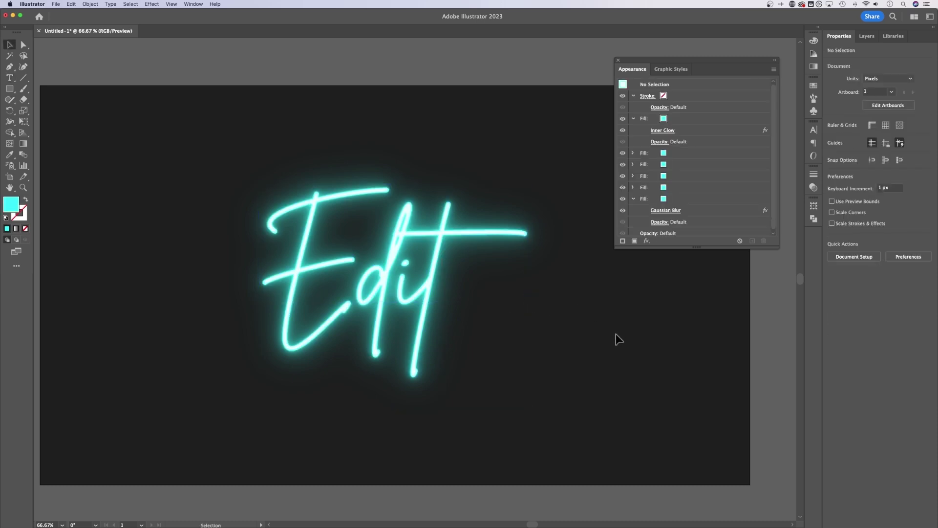
pyautogui.press('super+z')
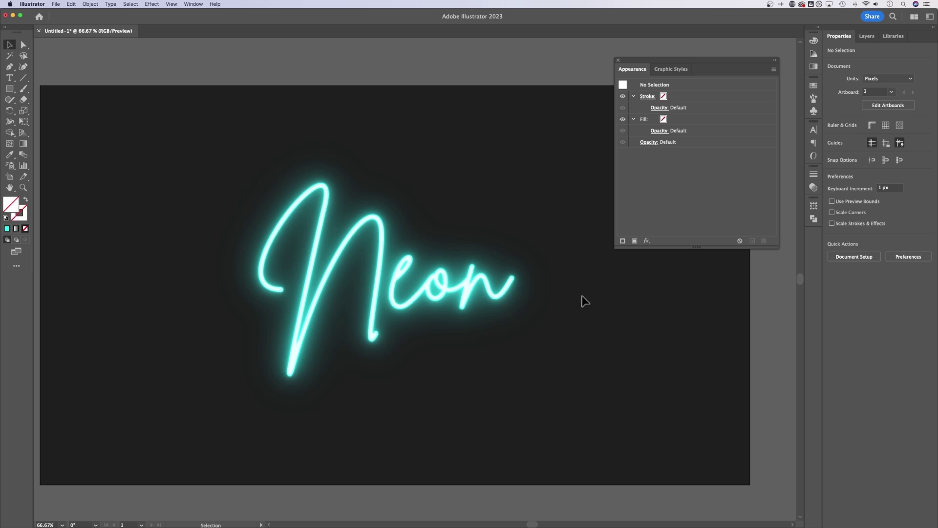
# Create a new graphic style from the Neon text's look in the Graphic Styles panel
pyautogui.click(435, 285)
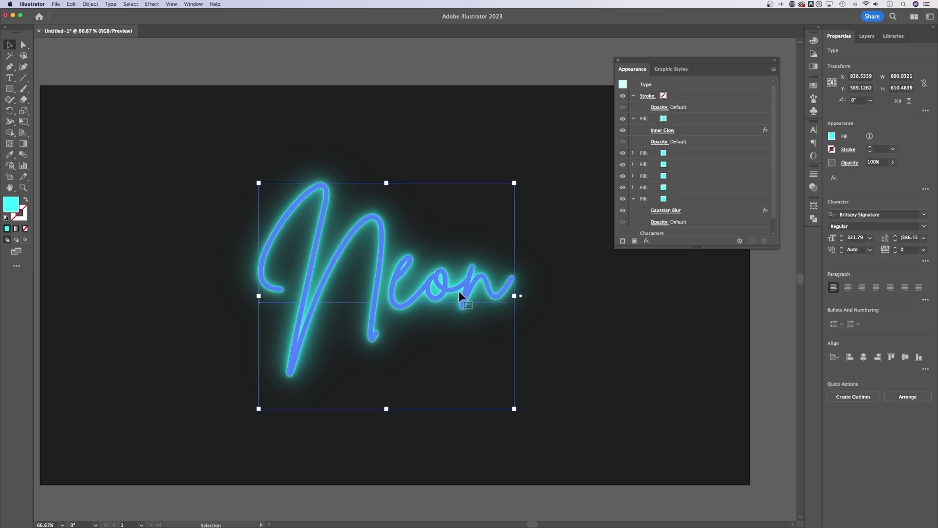
pyautogui.click(194, 5)
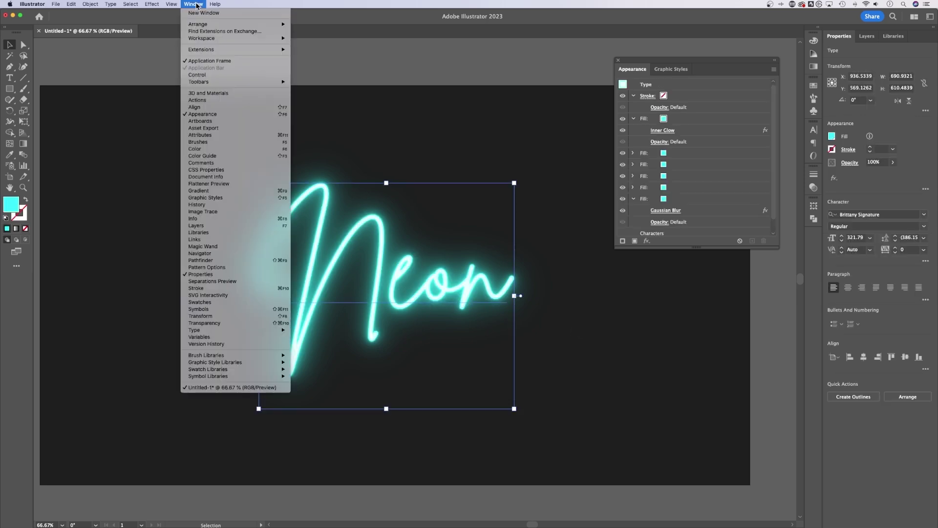
pyautogui.click(214, 197)
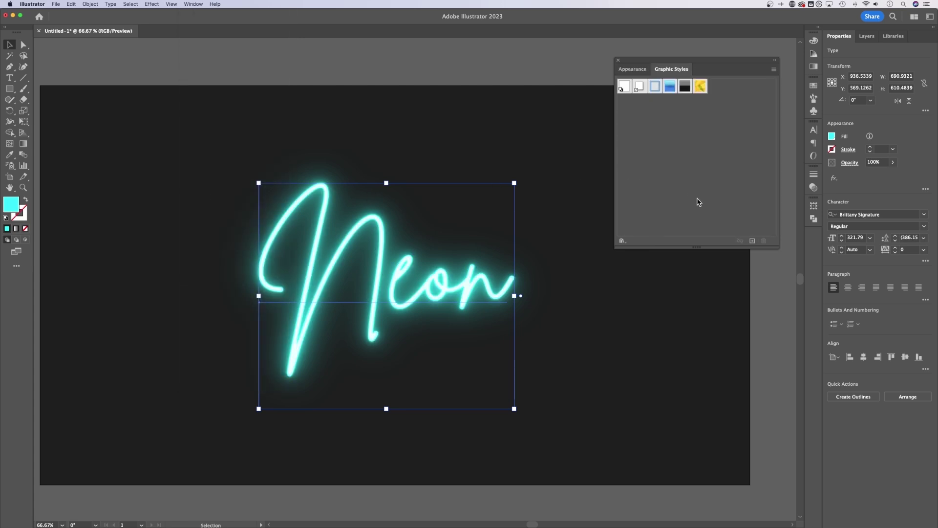
pyautogui.click(753, 241)
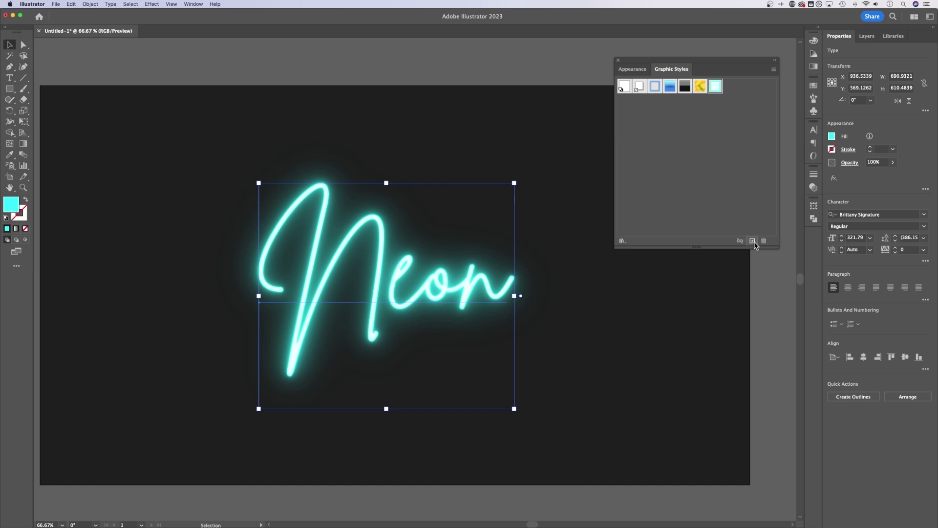
# Name the style 'Neon Fill' and move the Neon text up and to the left
pyautogui.doubleClick(715, 88)
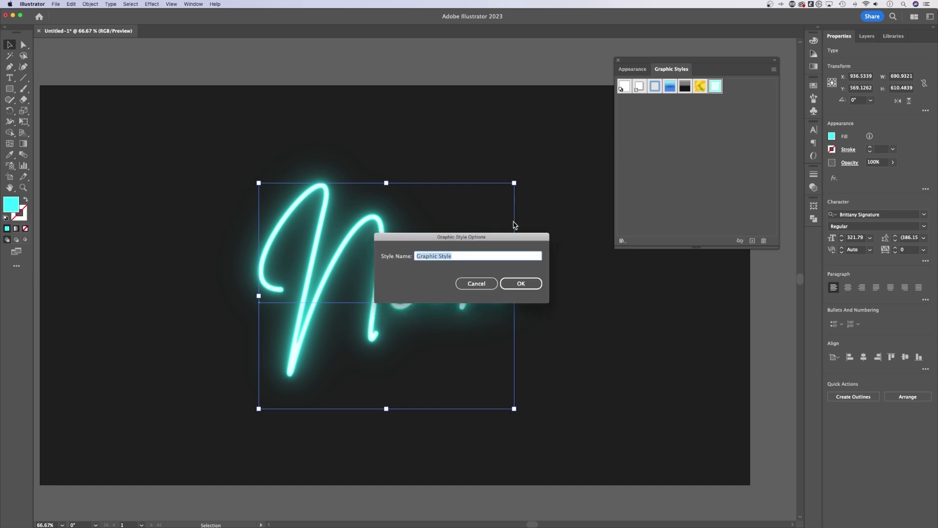
pyautogui.write('Neon Fill')
pyautogui.click(521, 284)
pyautogui.click(582, 272)
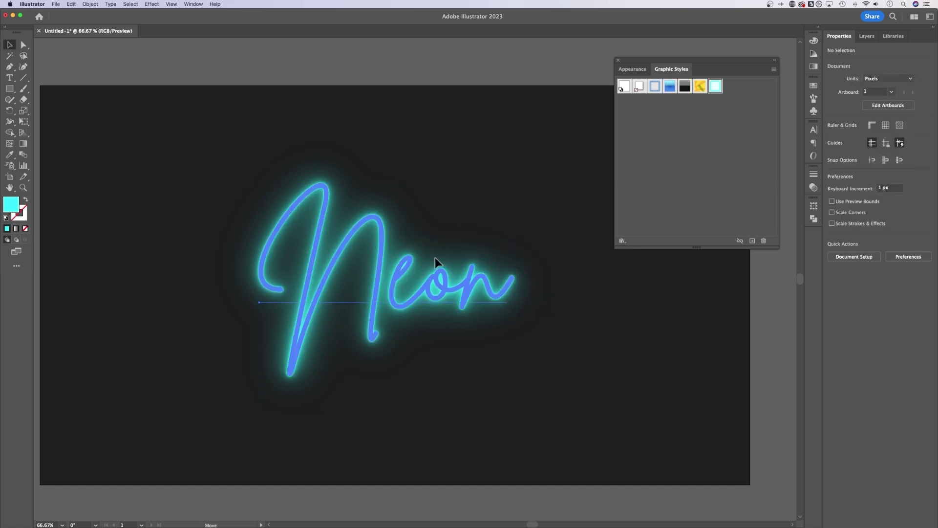
pyautogui.moveTo(423, 253); pyautogui.dragTo(307, 227)
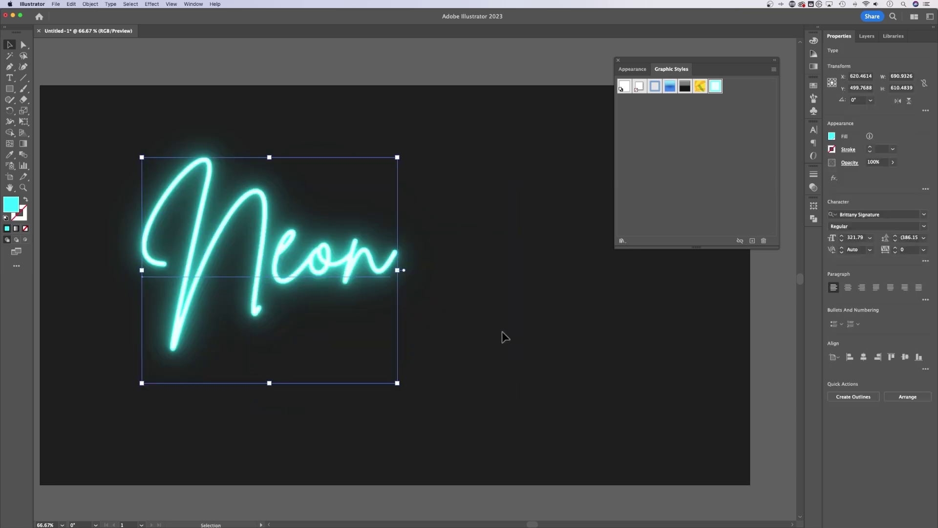
# Draw a circle with the Ellipse tool and apply the Neon Fill graphic style to it
pyautogui.click(9, 88)
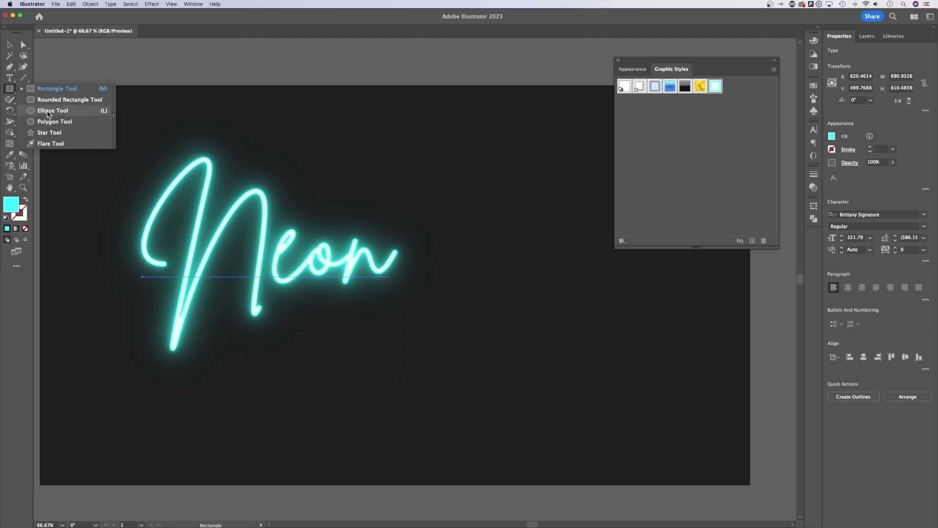
pyautogui.click(63, 113)
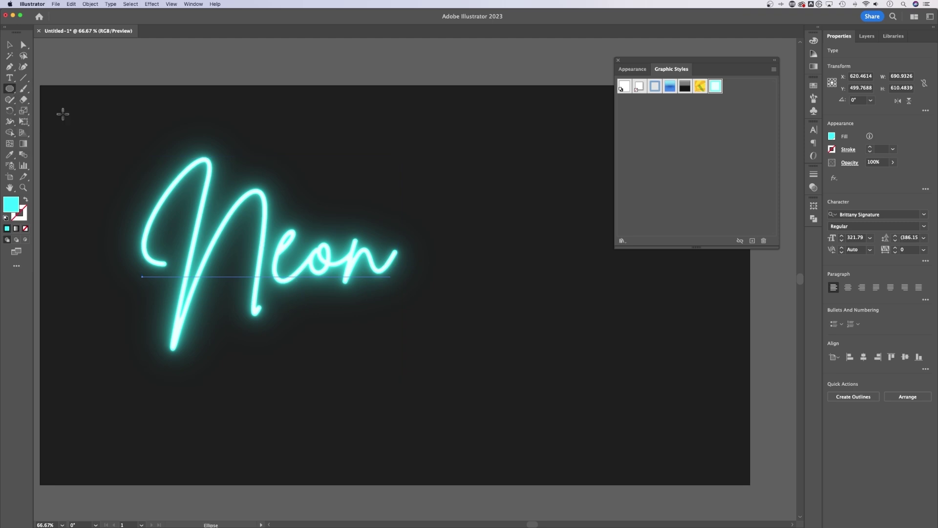
pyautogui.moveTo(496, 371)
pyautogui.mouseDown()
pyautogui.moveTo(615, 252)
pyautogui.moveTo(598, 269)
pyautogui.mouseUp()
pyautogui.press('v')
pyautogui.click(564, 303)
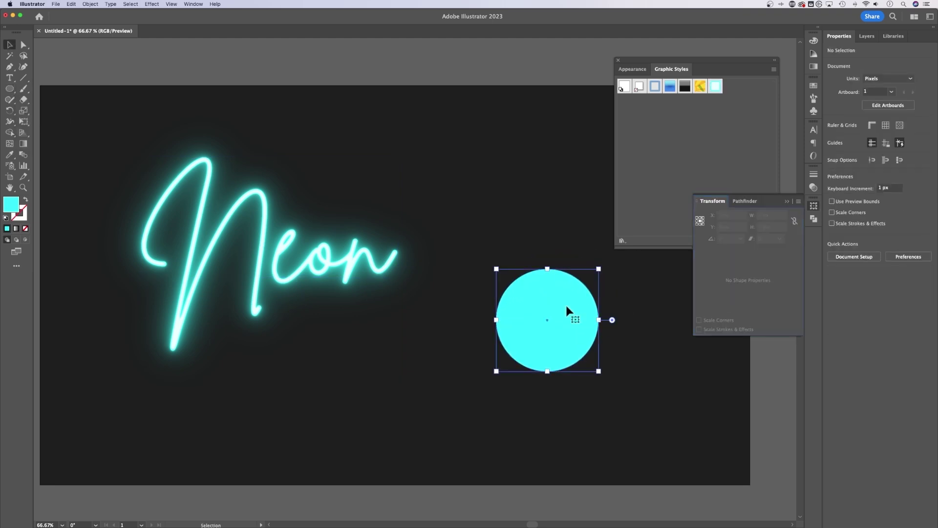
pyautogui.click(715, 87)
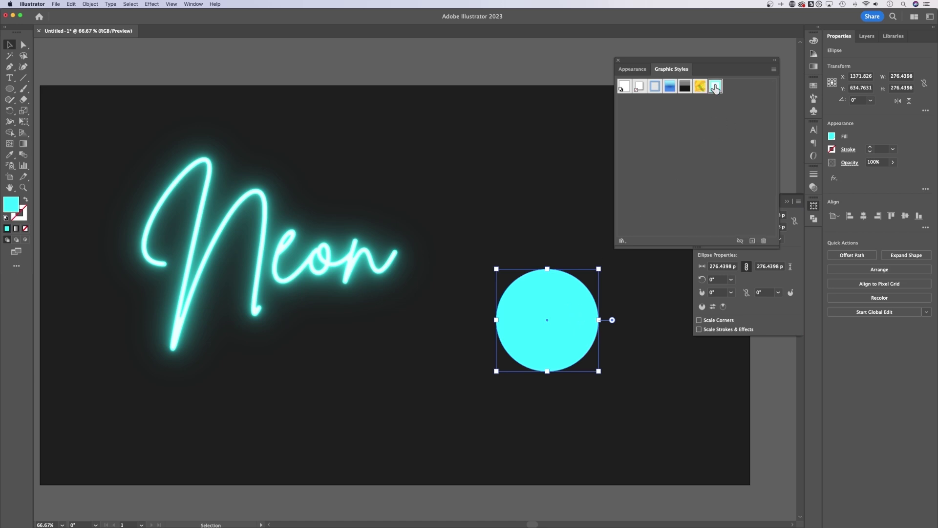
pyautogui.click(648, 371)
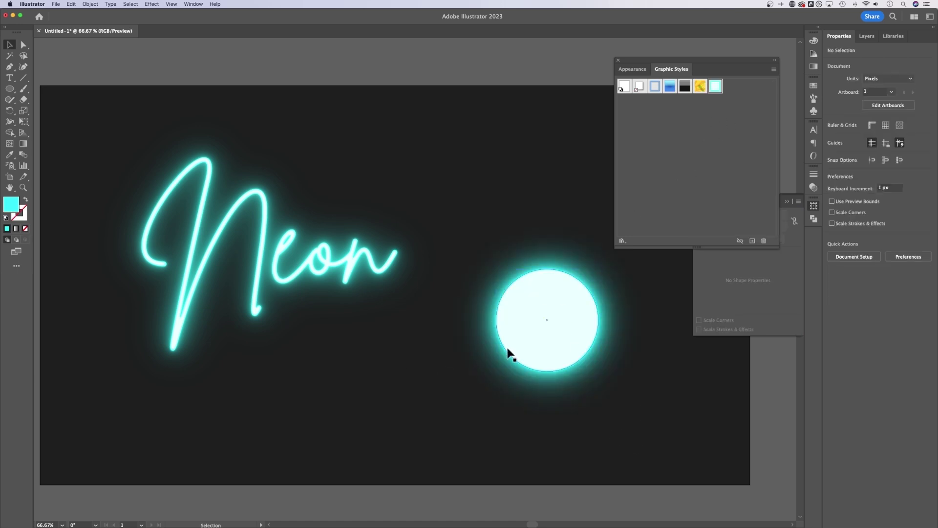
# Try shrinking the glowing circle to about 55 px, then undo the resize
pyautogui.click(556, 307)
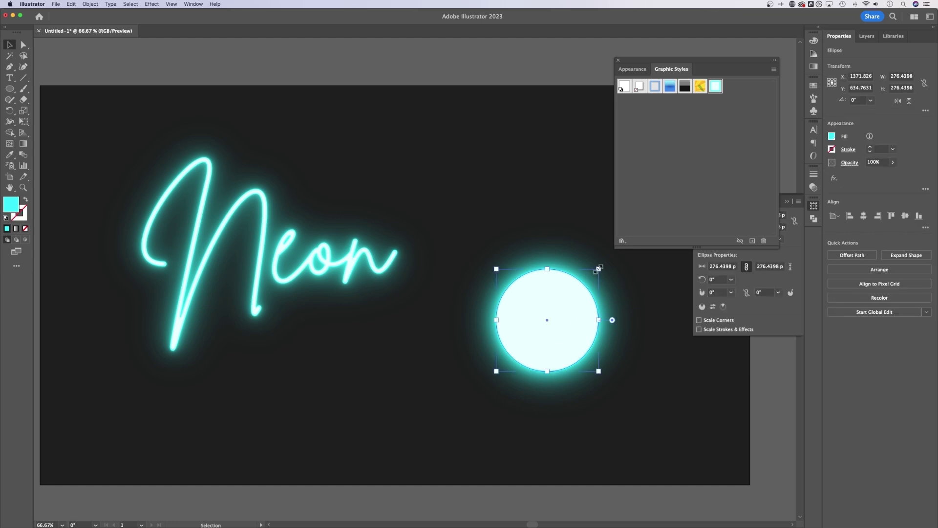
pyautogui.moveTo(598, 268); pyautogui.dragTo(558, 311)
pyautogui.click(627, 350)
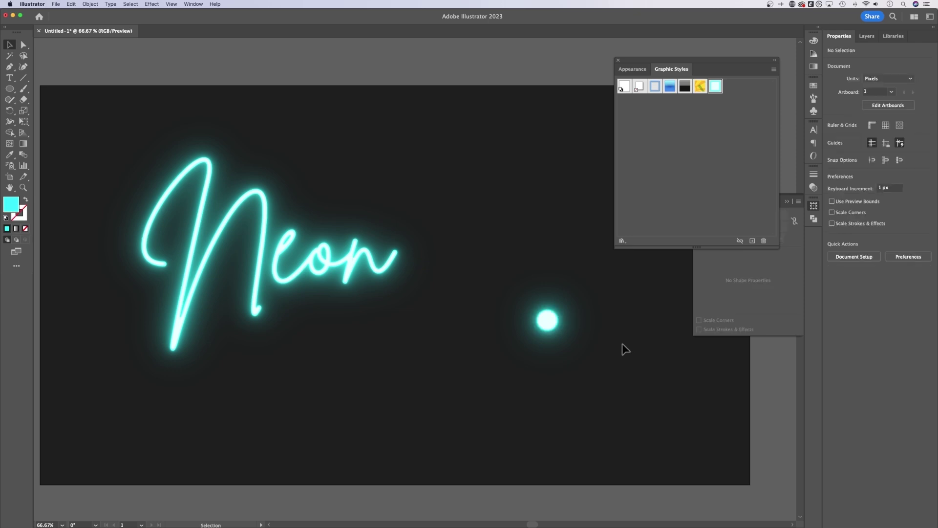
pyautogui.press('super+z')
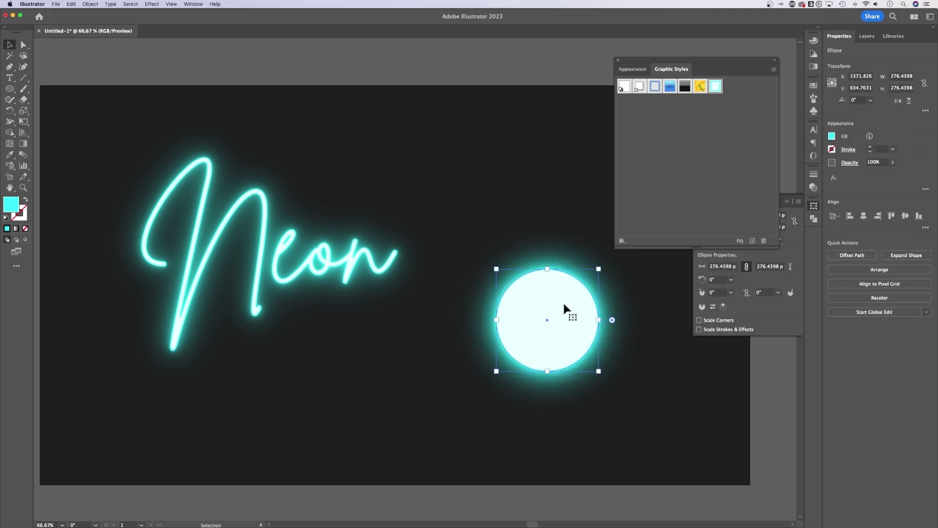
# Enable Scale Strokes & Effects and test shrinking the circle to about 33 px, then undo
pyautogui.click(194, 4)
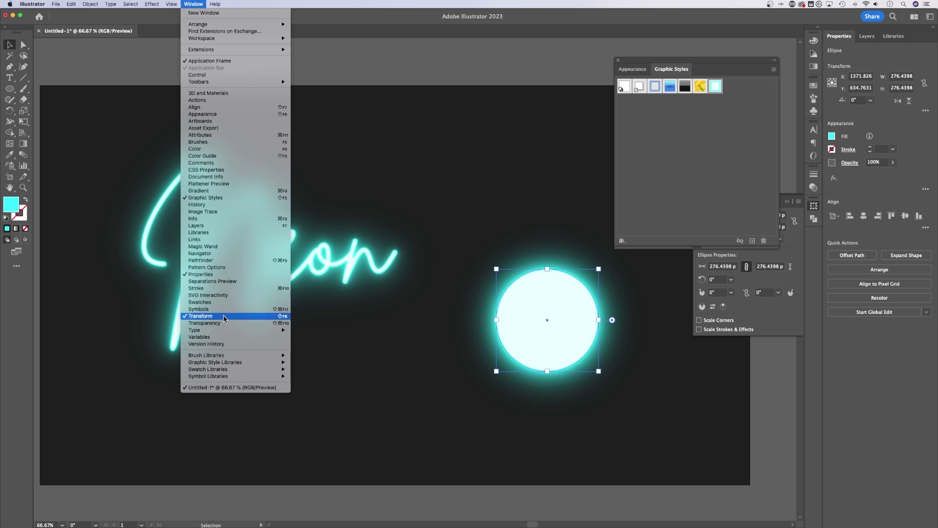
pyautogui.click(770, 309)
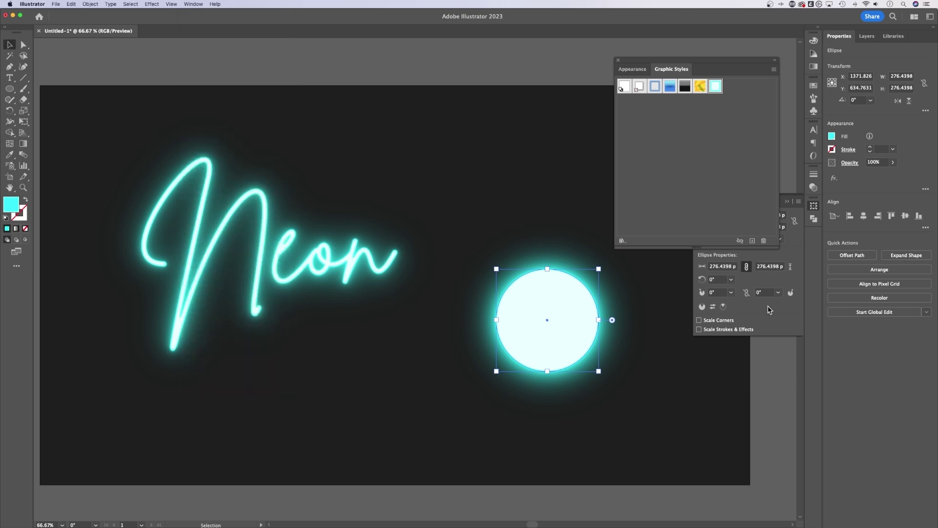
pyautogui.moveTo(737, 61); pyautogui.dragTo(621, 36)
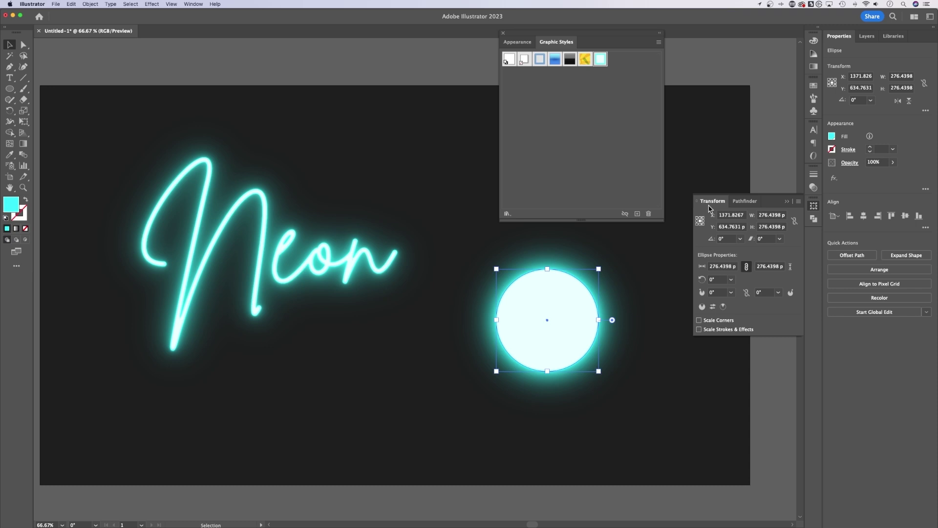
pyautogui.click(925, 111)
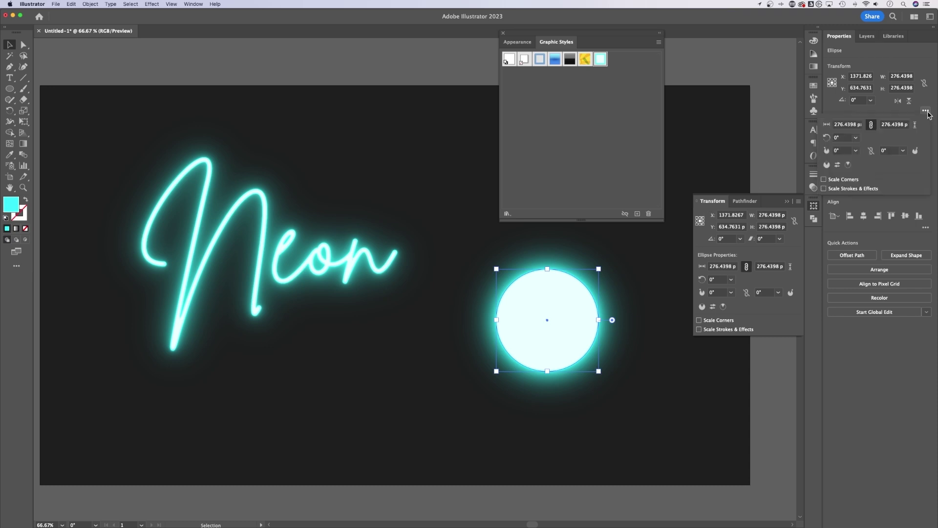
pyautogui.click(760, 333)
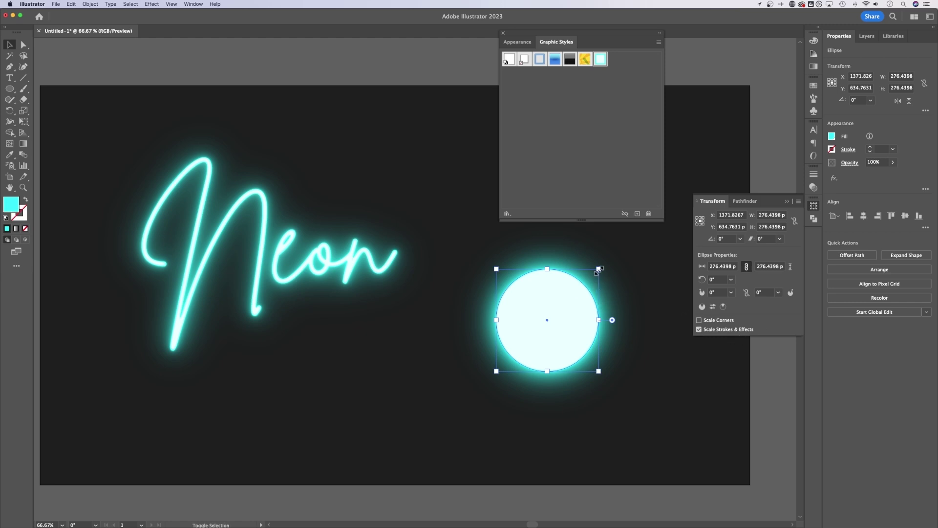
pyautogui.moveTo(599, 269); pyautogui.dragTo(557, 312)
pyautogui.click(640, 322)
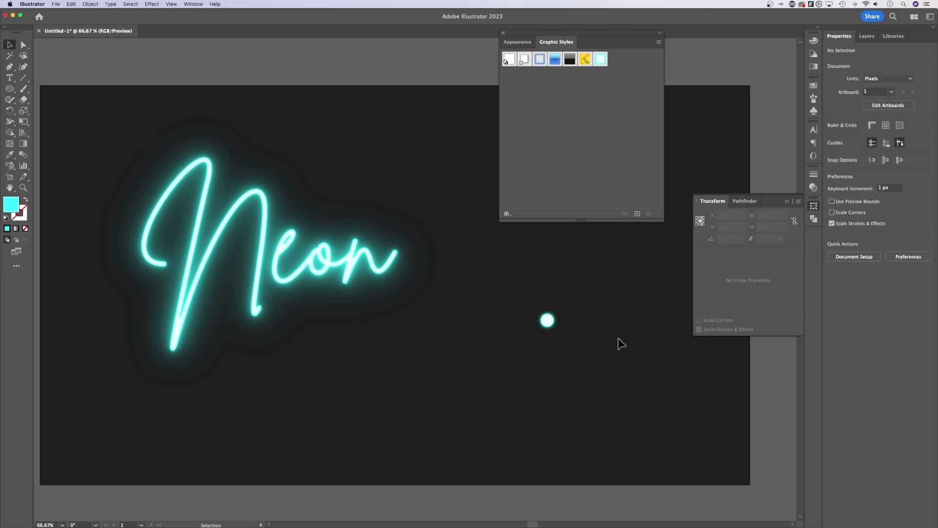
pyautogui.press('super+z')
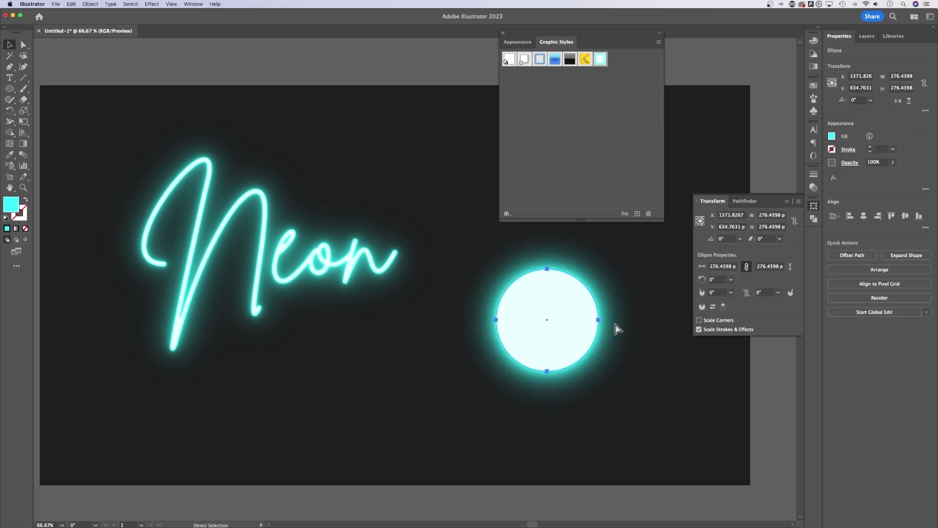
pyautogui.press('super+z')
# Turn off Scale Strokes & Effects and shrink the circle to a roughly 45 px glowing dot
pyautogui.click(712, 331)
pyautogui.moveTo(514, 335); pyautogui.dragTo(473, 374)
pyautogui.click(547, 427)
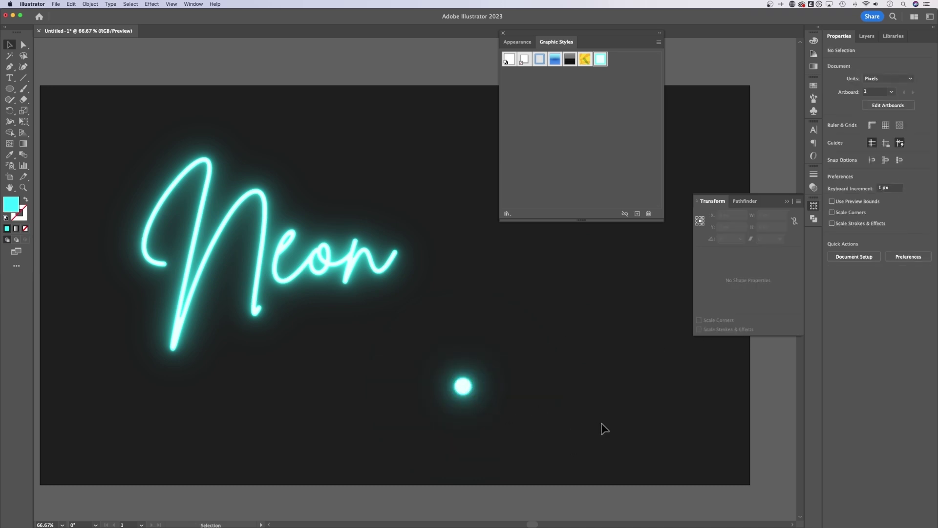
pyautogui.click(502, 33)
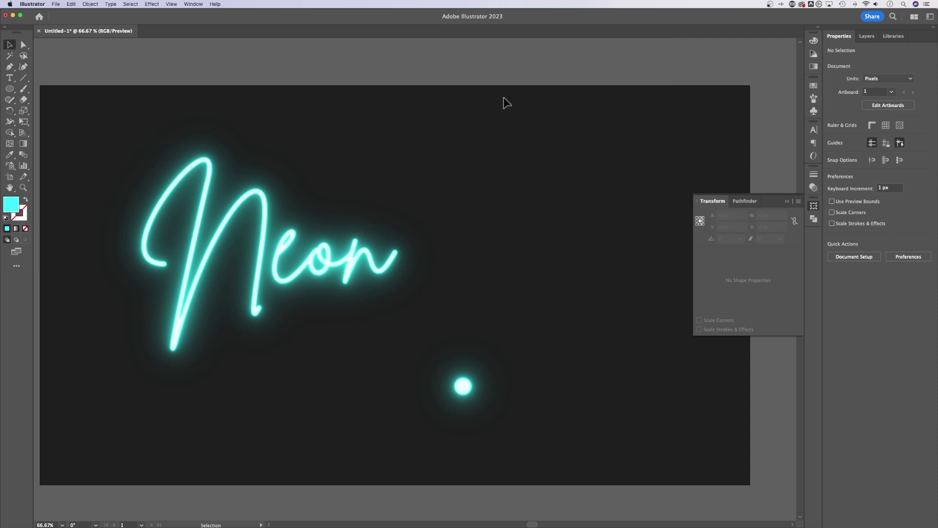
# Paint a wavy line above the artboard with the Paintbrush (B)
pyautogui.press('super+minus')
pyautogui.hscroll(-1, 482, 137)
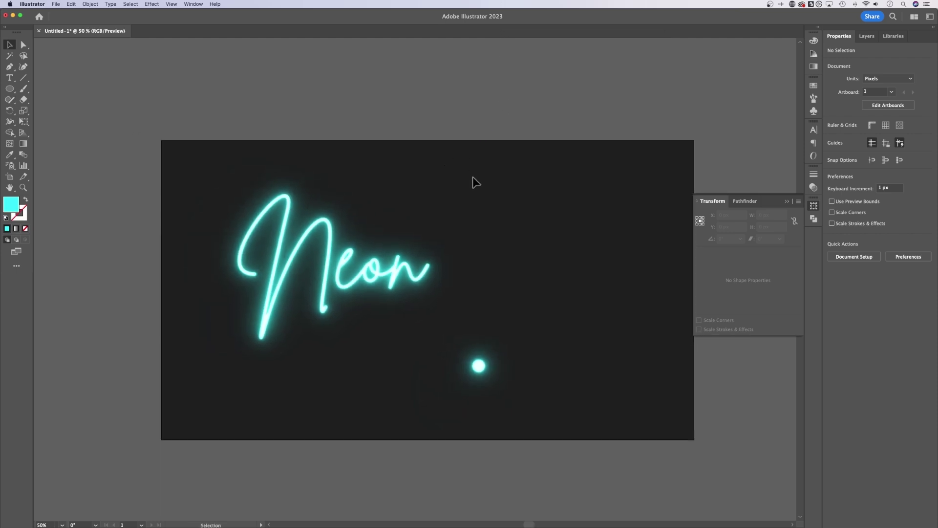
pyautogui.press('b')
pyautogui.moveTo(288, 126)
pyautogui.mouseDown()
pyautogui.moveTo(328, 100)
pyautogui.moveTo(392, 90)
pyautogui.moveTo(488, 121)
pyautogui.moveTo(564, 108)
pyautogui.moveTo(613, 79)
pyautogui.mouseUp()
pyautogui.press('v')
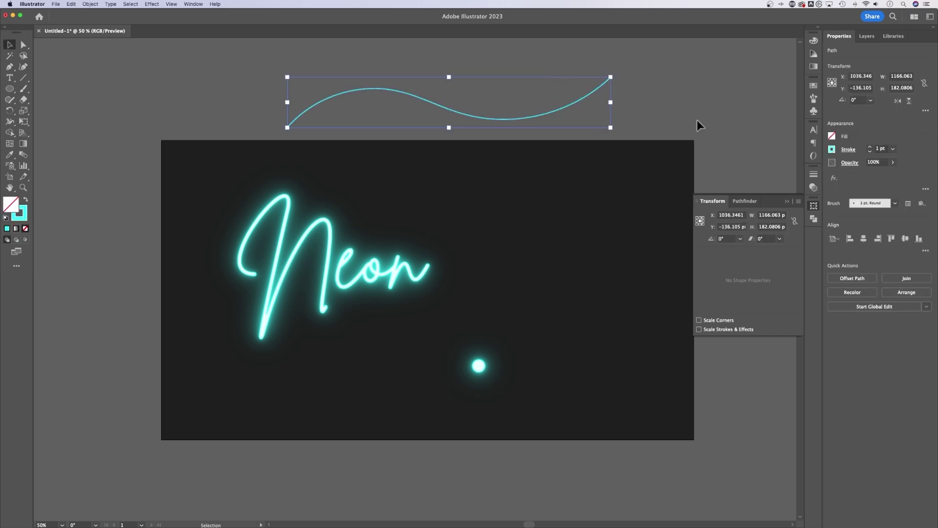
# Set the wave's stroke weight to 2 pt
pyautogui.click(869, 146)
pyautogui.click(869, 146)
pyautogui.press('Down')
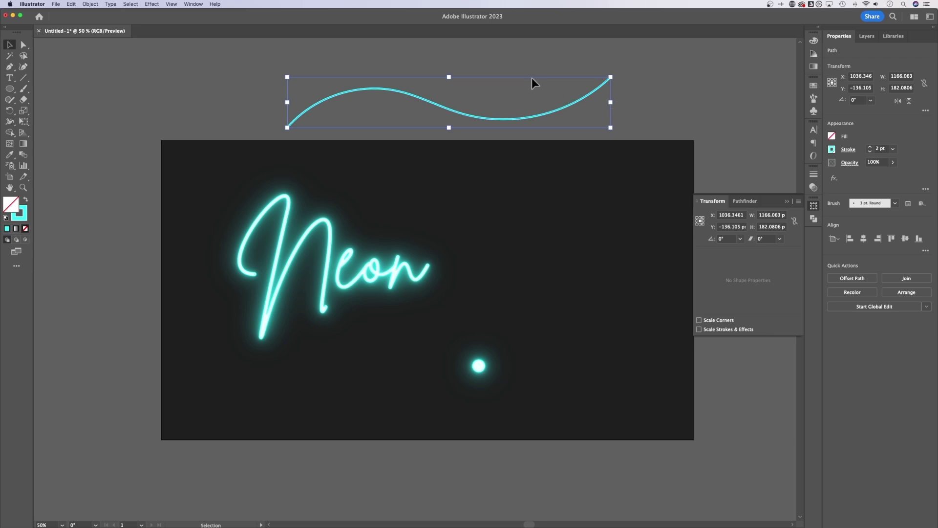
pyautogui.scroll(3, 534, 97)
pyautogui.hscroll(2, 534, 98)
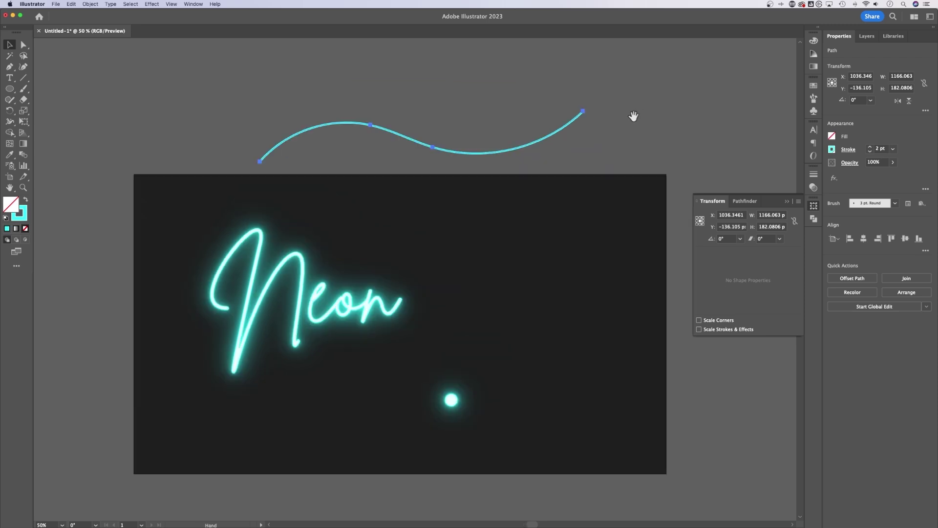
# Try the Neon Fill graphic style on the wave, then undo it
pyautogui.click(193, 5)
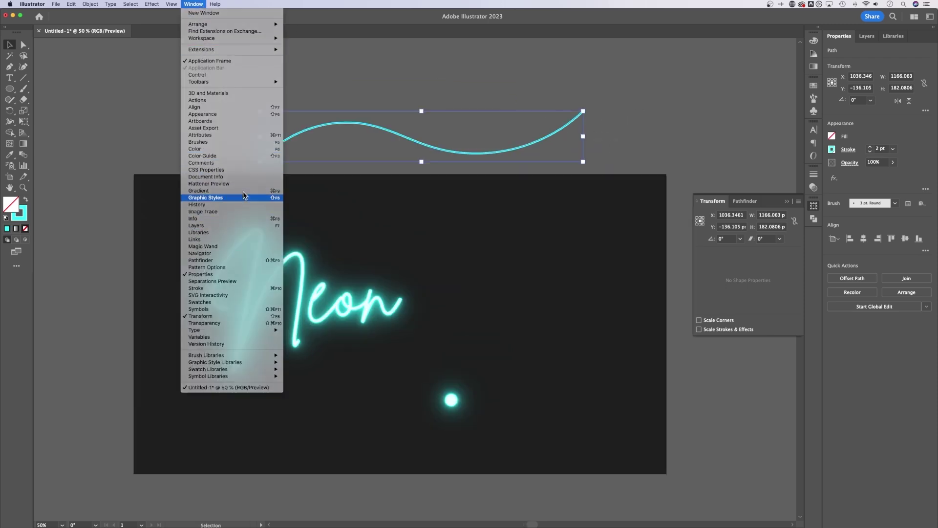
pyautogui.click(280, 197)
pyautogui.moveTo(622, 38); pyautogui.dragTo(730, 38)
pyautogui.click(707, 68)
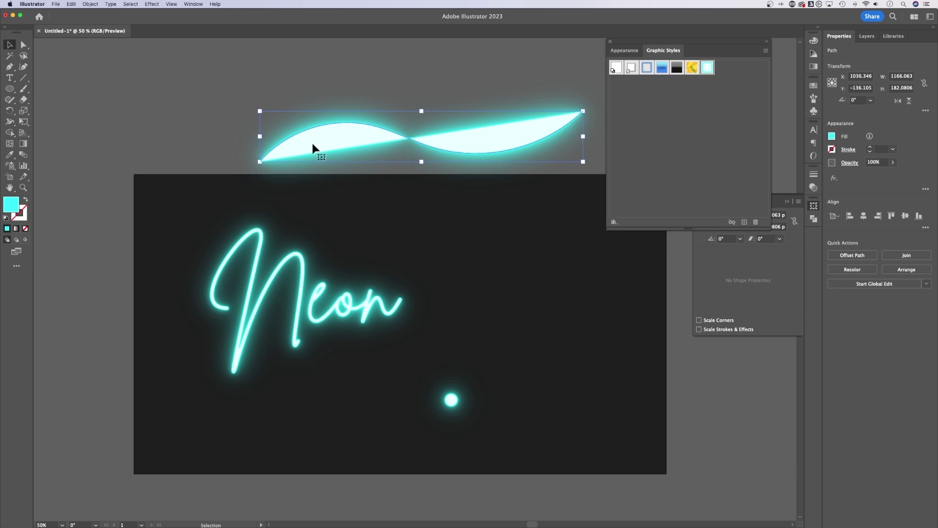
pyautogui.press('super+z')
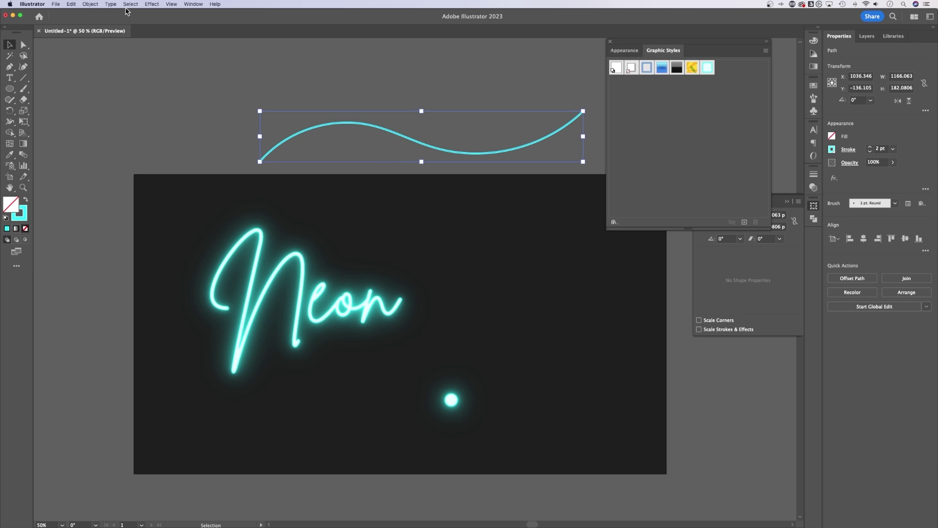
# Expand the wave's appearance, apply Neon Fill, and place the glowing curve beneath the Neon text
pyautogui.click(96, 4)
pyautogui.click(108, 101)
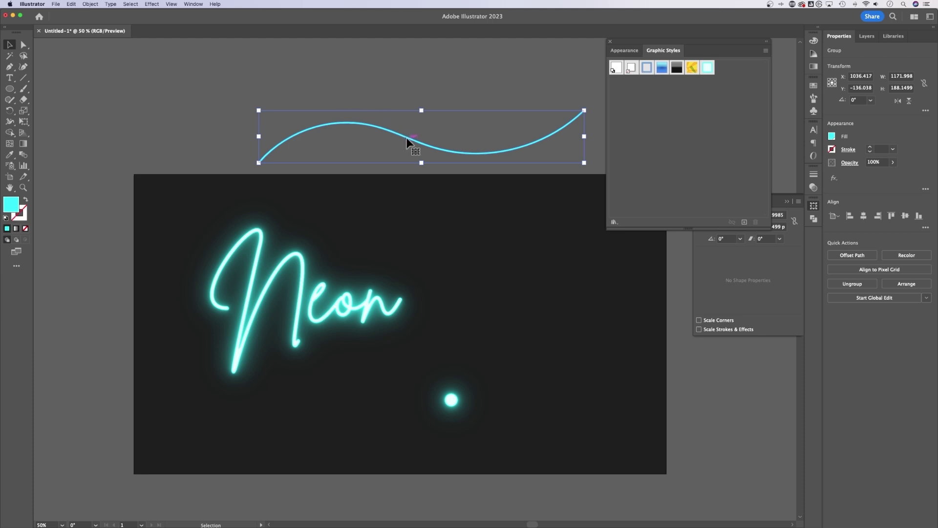
pyautogui.click(710, 71)
pyautogui.click(534, 76)
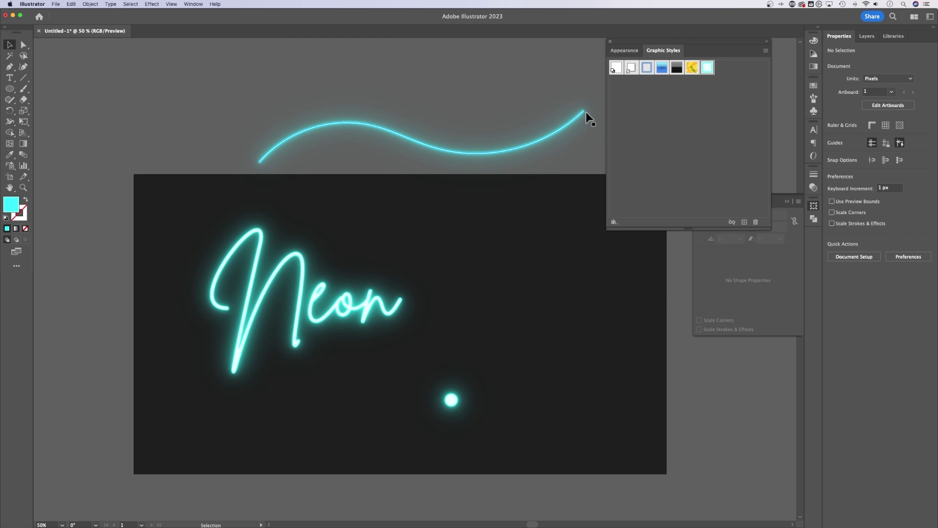
pyautogui.hotkey('ctrl', 'z')
pyautogui.click(695, 374)
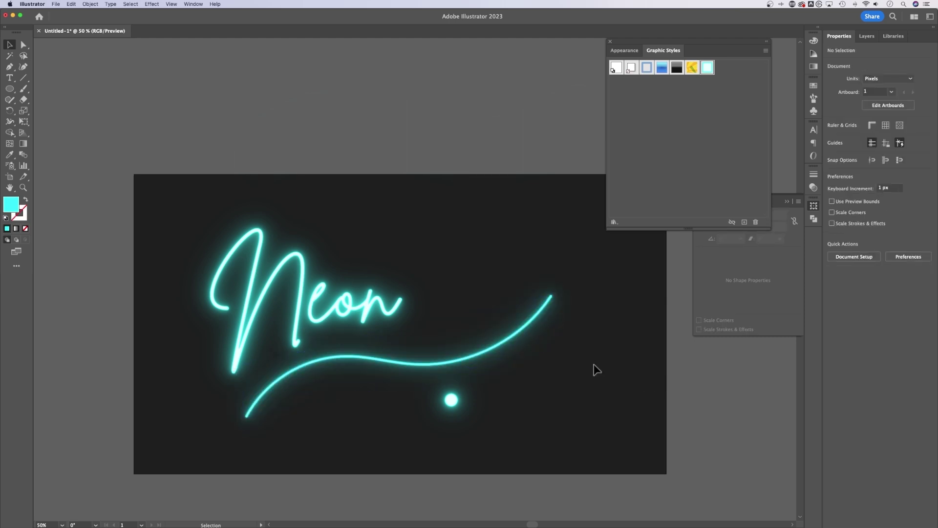